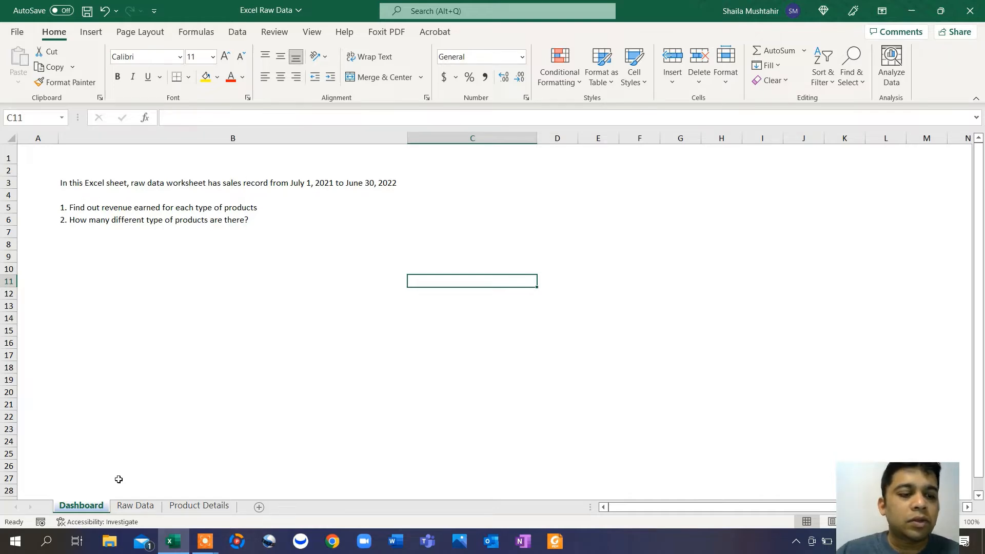
Step: Examine the Date, SKU, Product Name, Qty, Unit Price and Revenue columns on the Raw Data sheet, including row 3's revenue formula, and the Dashboard questions
left_click(131, 507)
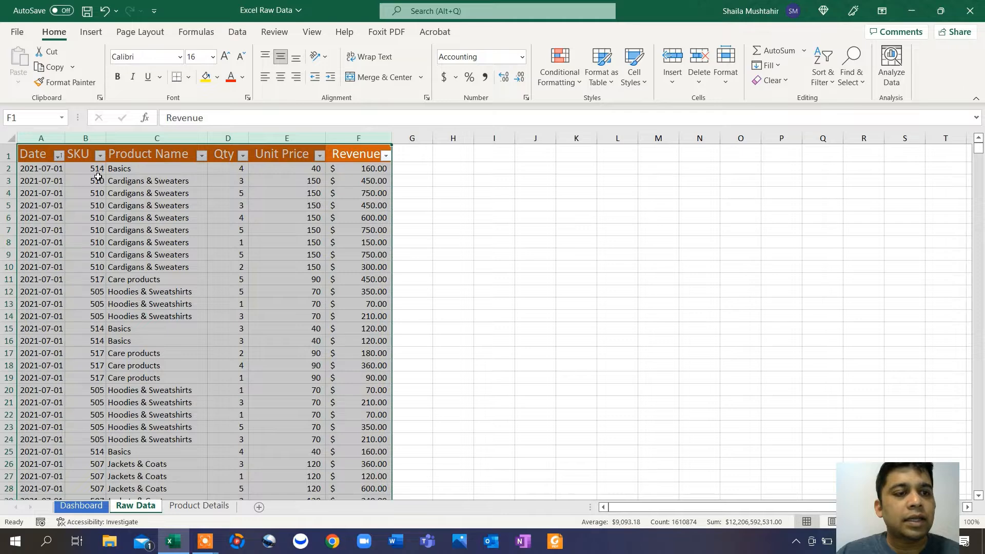
left_click(51, 135)
left_click(85, 136)
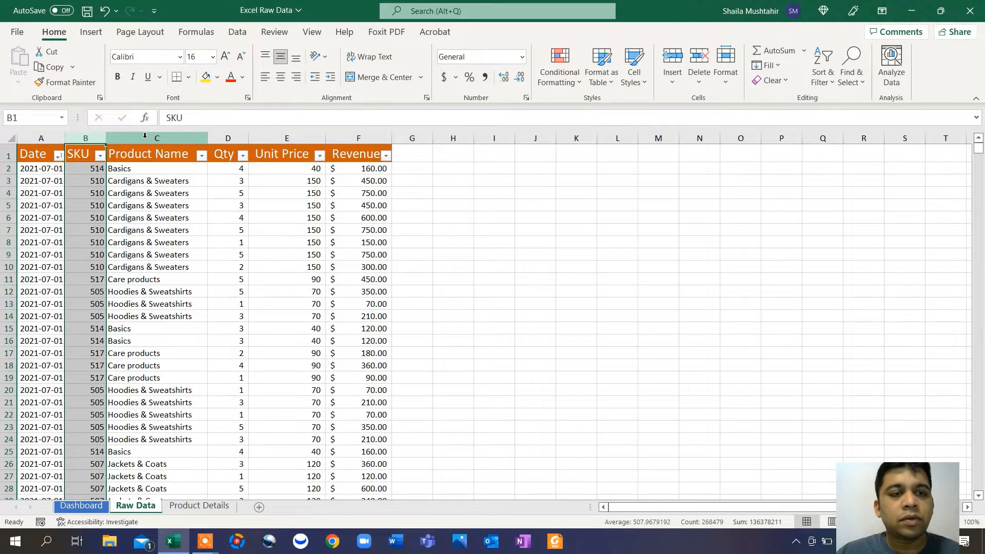
left_click(145, 136)
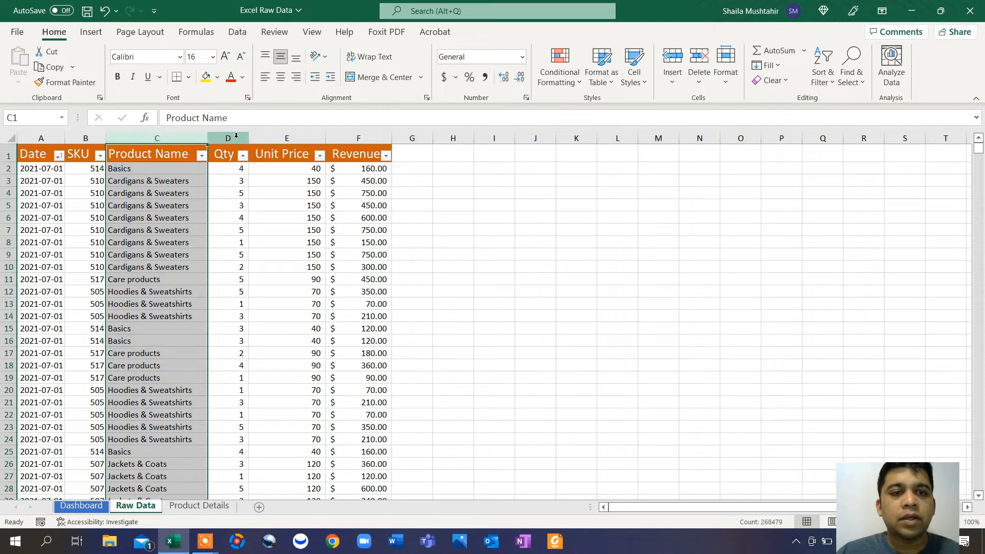
left_click(236, 135)
left_click(294, 137)
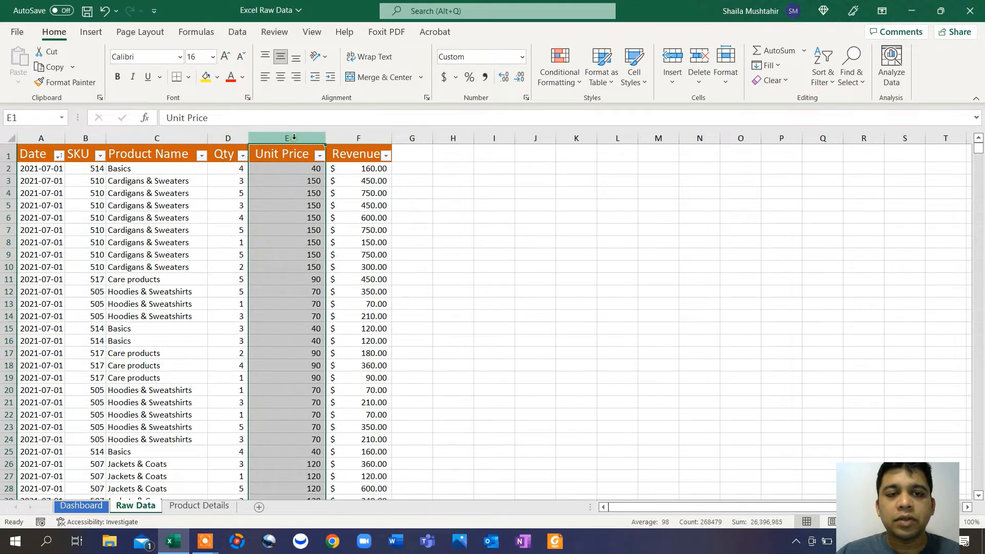
left_click(359, 137)
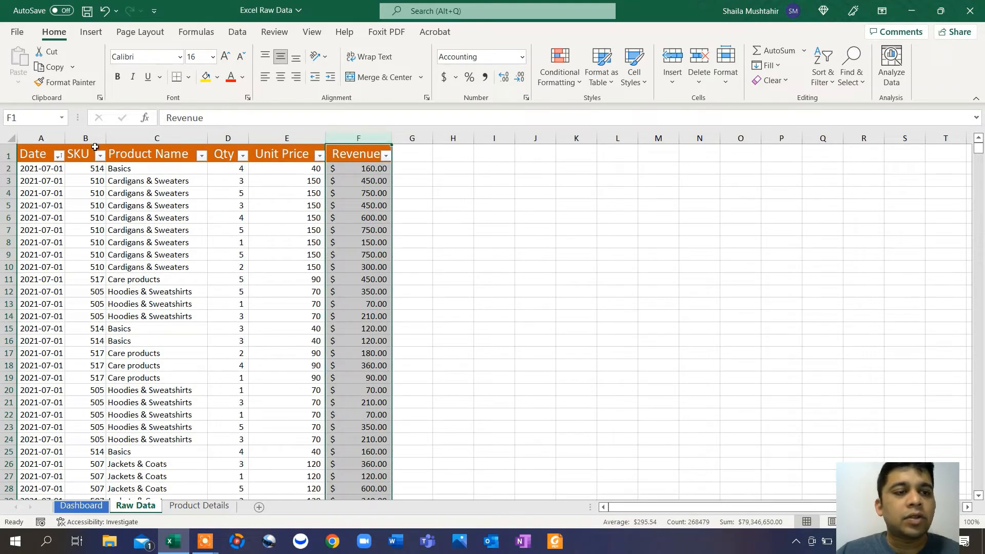
left_click(41, 137)
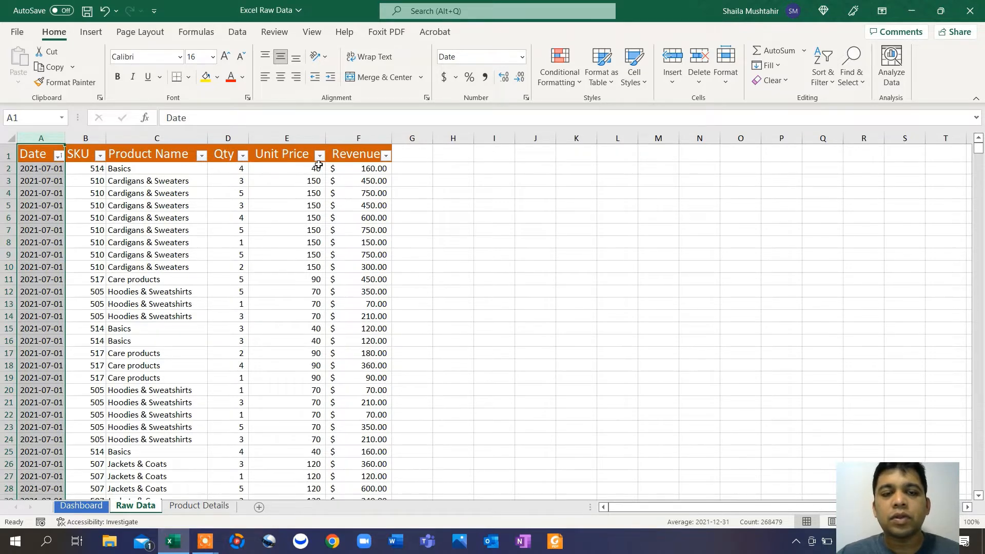
left_click(298, 177)
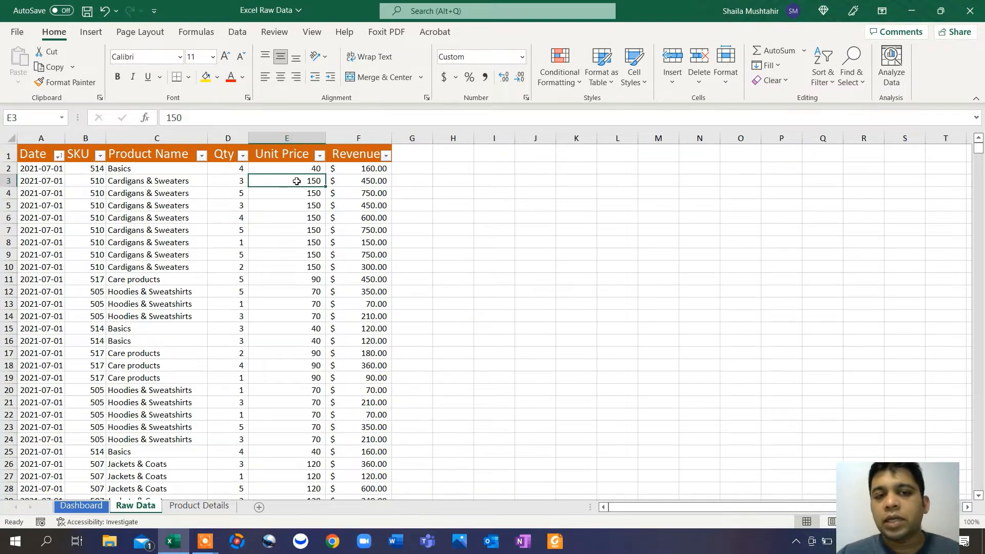
left_click(374, 181)
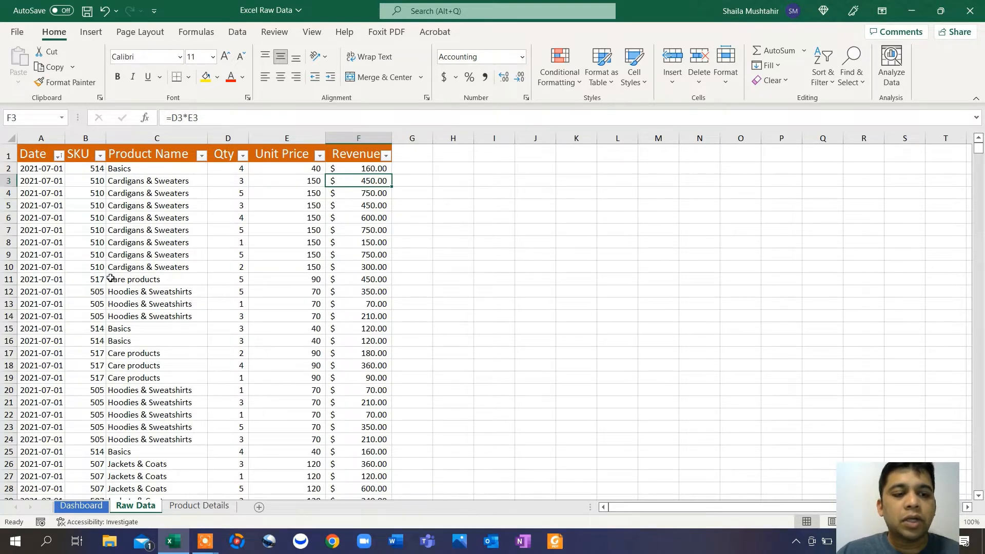
left_click(81, 506)
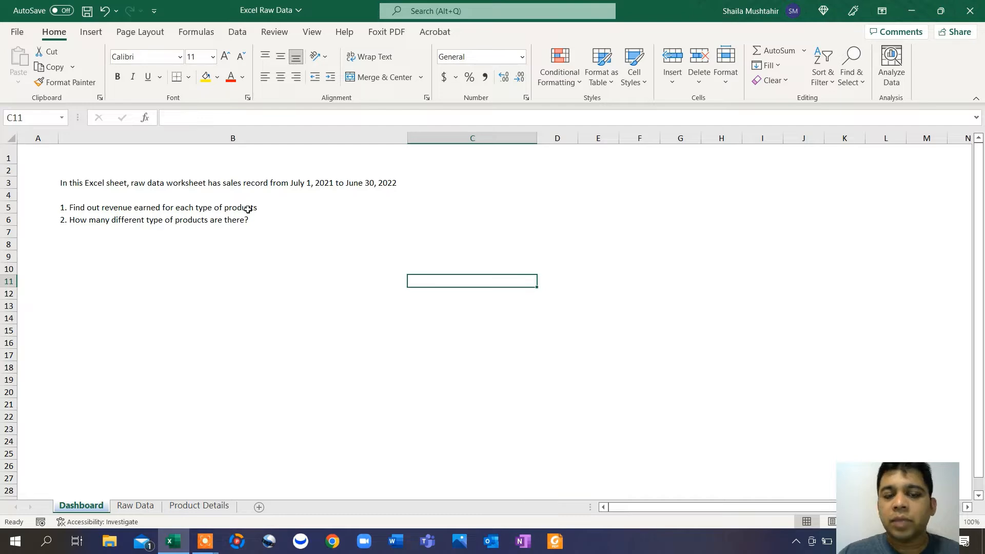
Step: Start a PivotTable using columns A to F of the Raw Data sheet as the source range
left_click(143, 507)
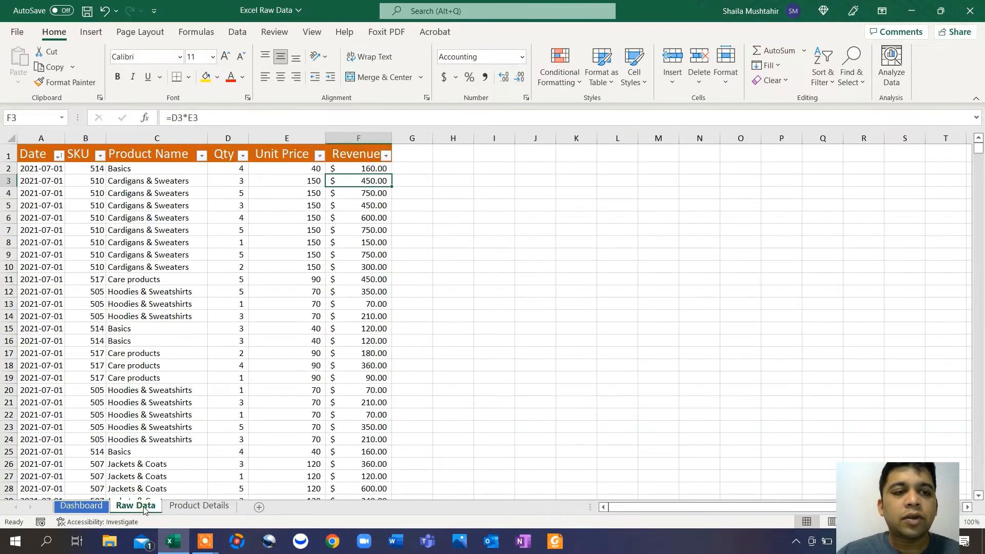
left_click(46, 139)
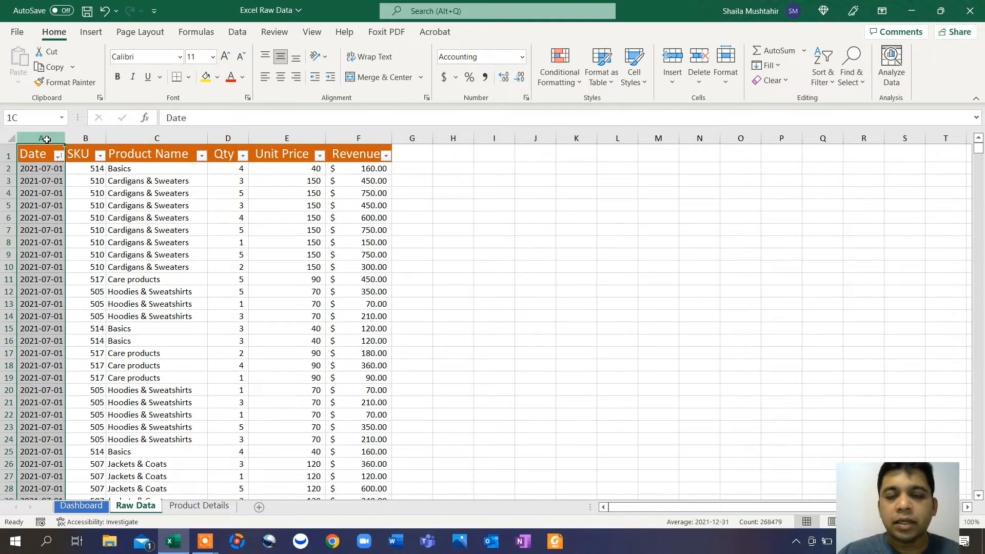
left_click_drag(46, 139, 371, 150)
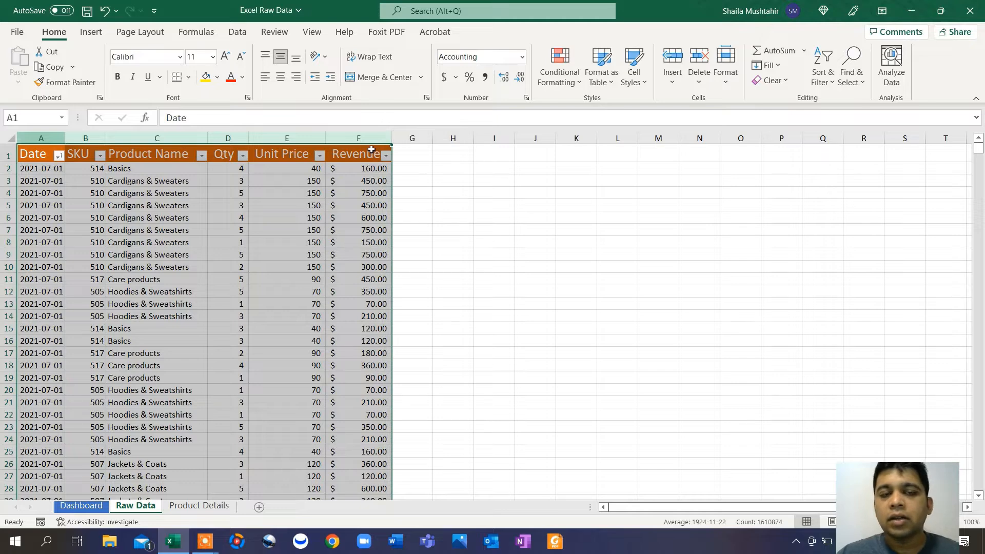
left_click(92, 33)
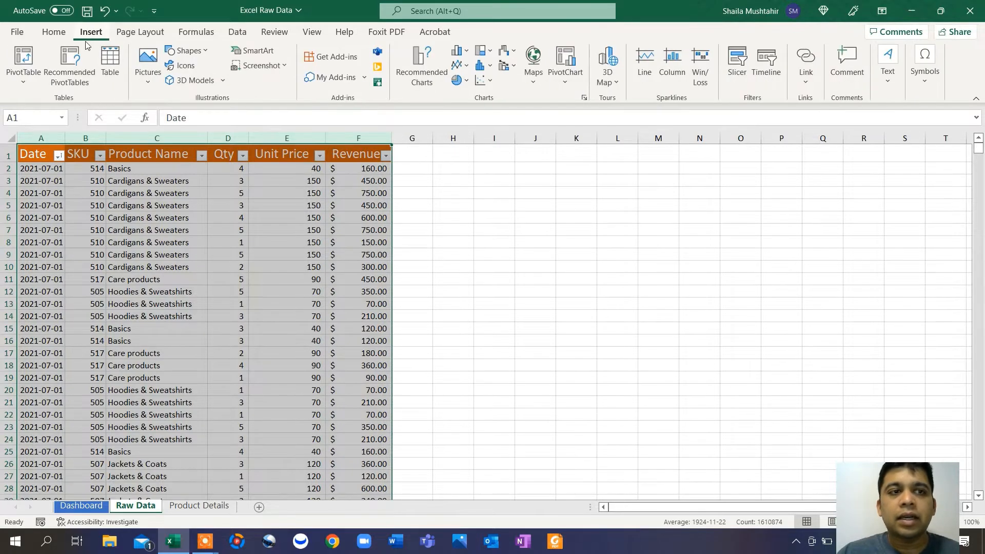
left_click(26, 59)
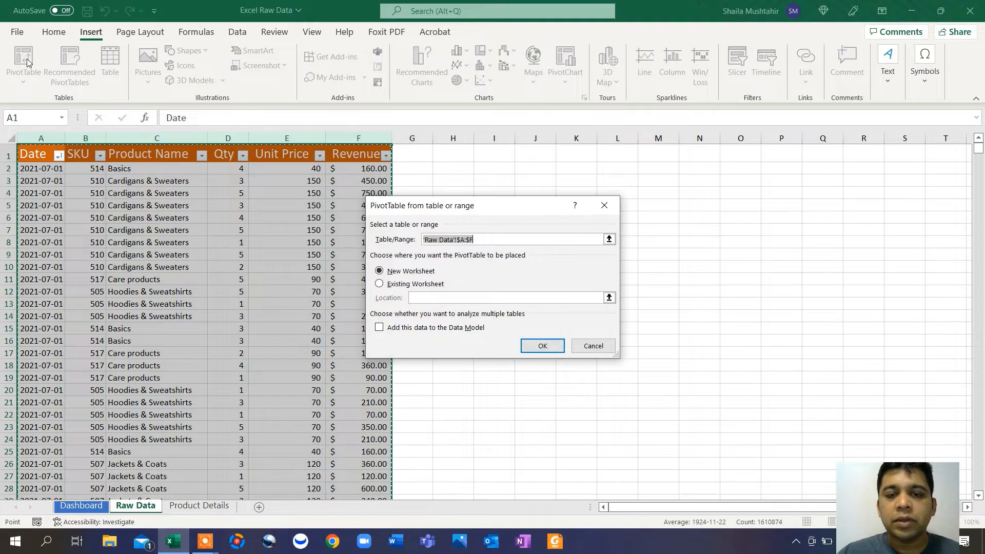
left_click(468, 241)
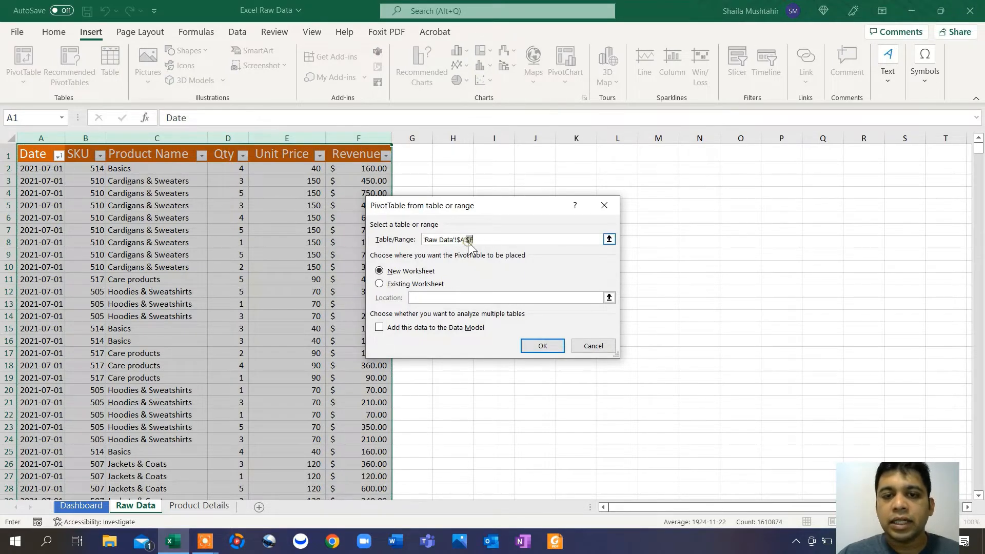
Step: Place the PivotTable on the existing Dashboard worksheet at cell B10 and create it
left_click(436, 290)
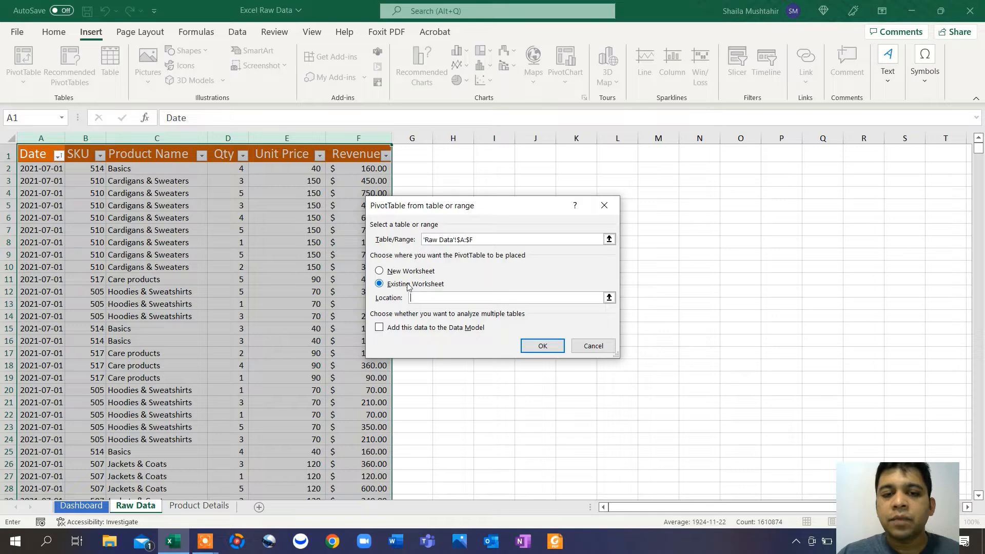
left_click(609, 297)
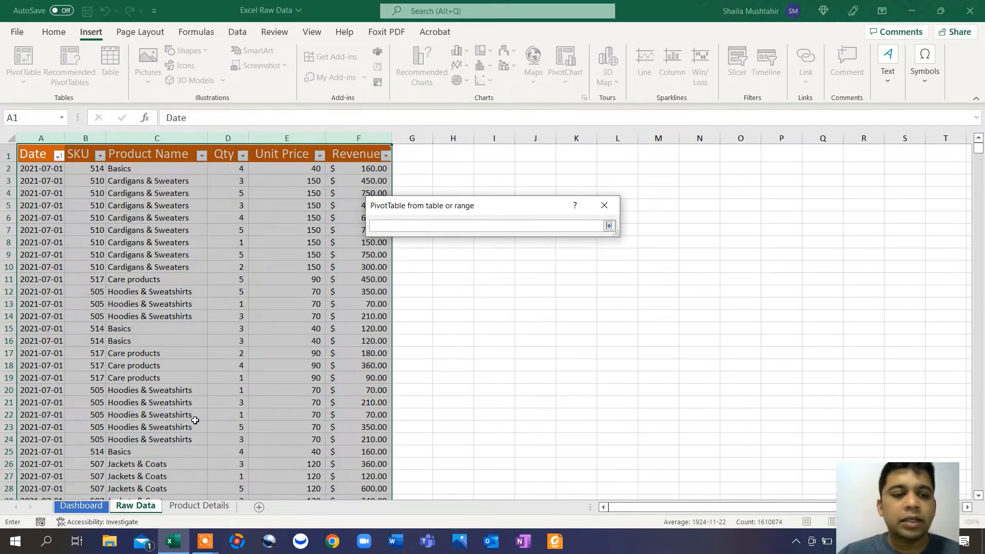
left_click(74, 510)
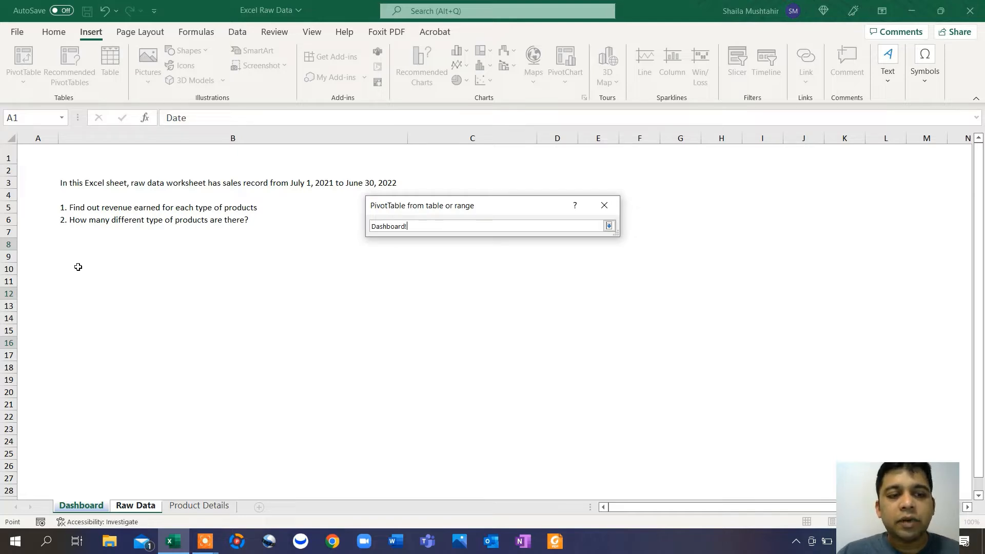
left_click(78, 267)
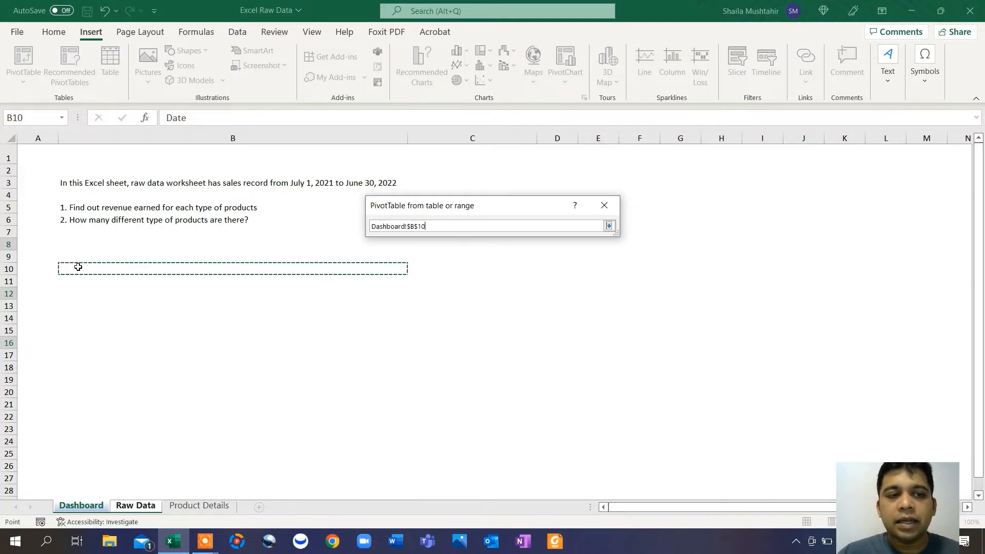
left_click(85, 280)
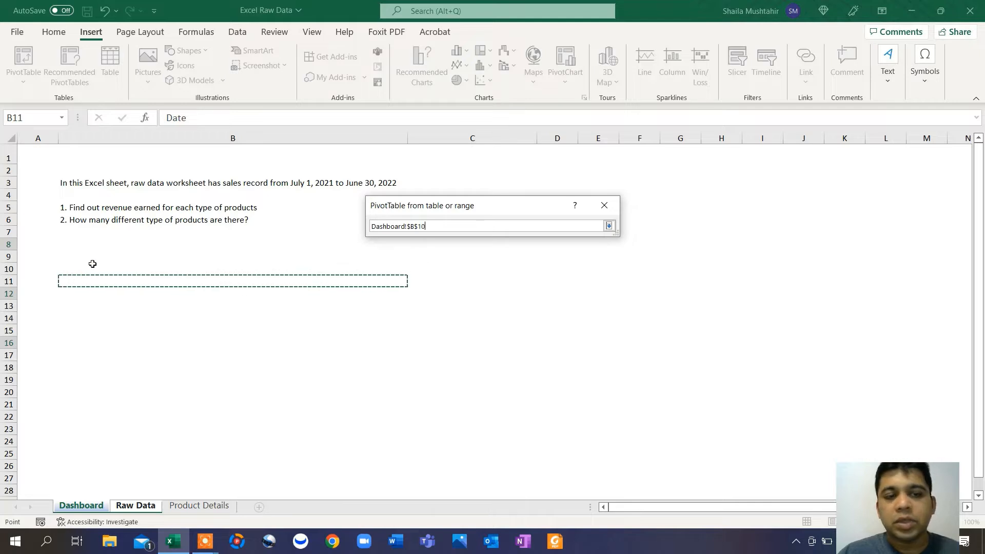
left_click(93, 263)
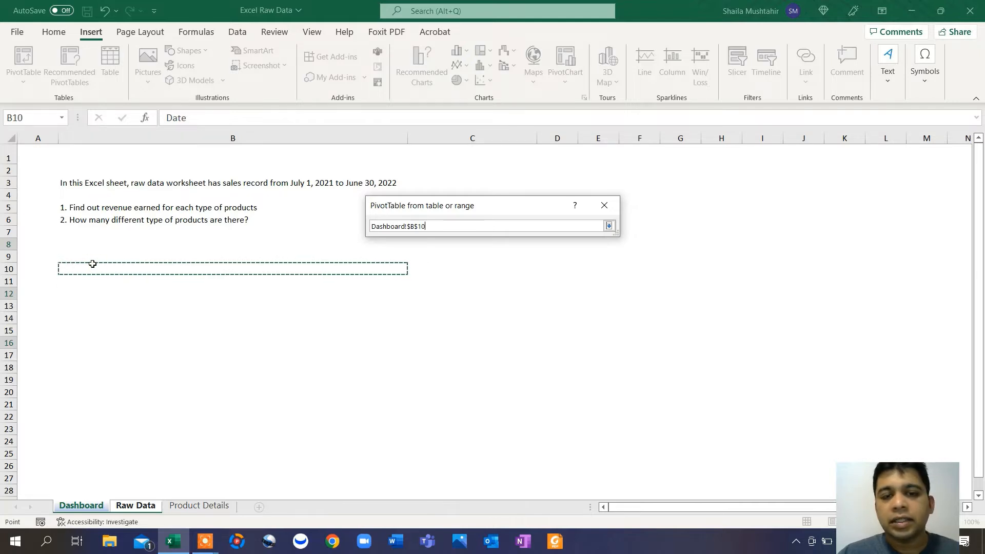
left_click(609, 228)
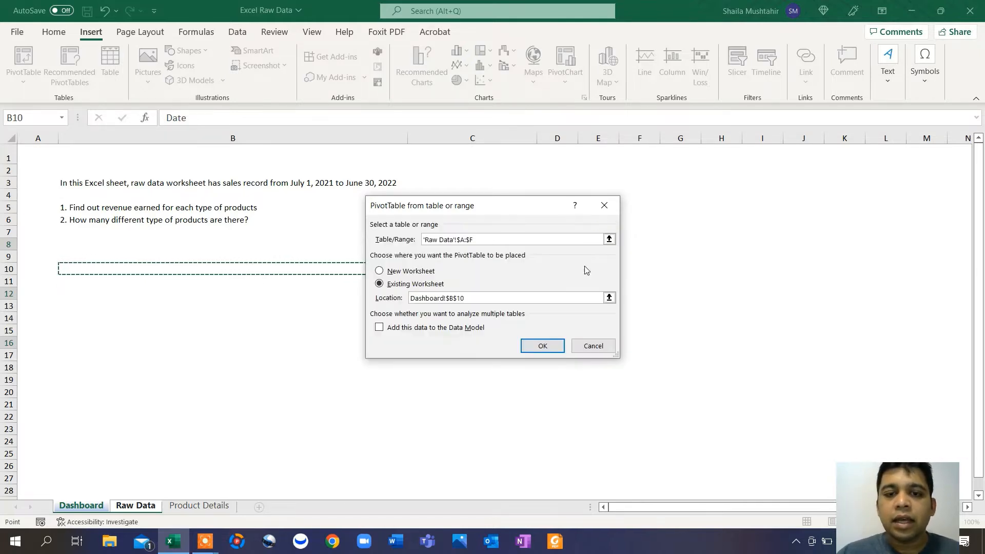
left_click(543, 347)
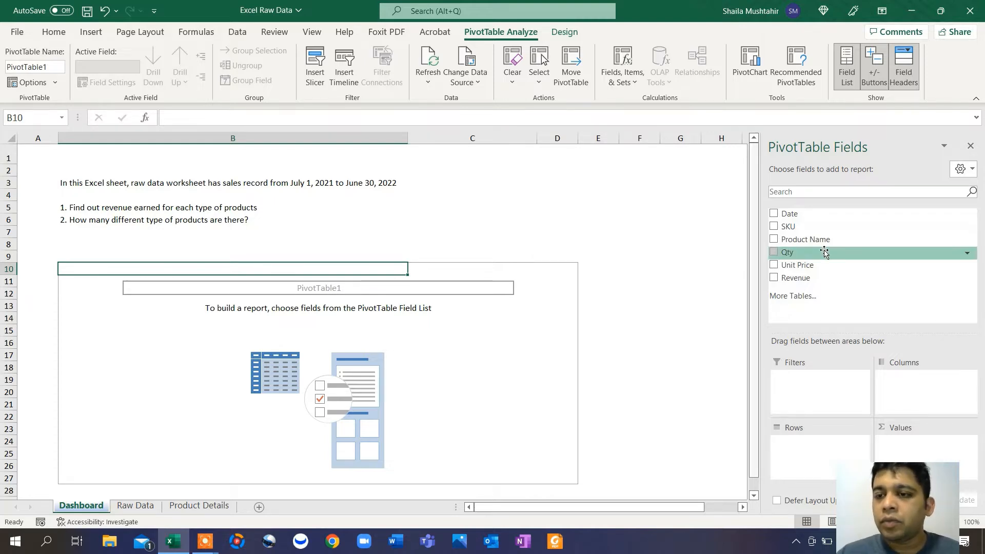
Step: Add Product Name as the PivotTable's rows and Revenue as its summed values
left_click_drag(815, 239, 801, 444)
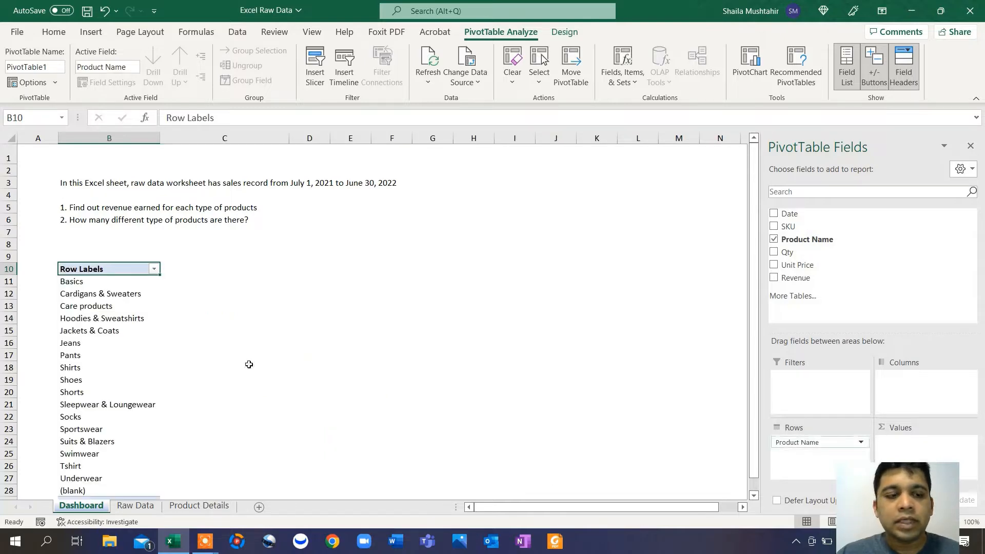
scroll(249, 364, "down", 2)
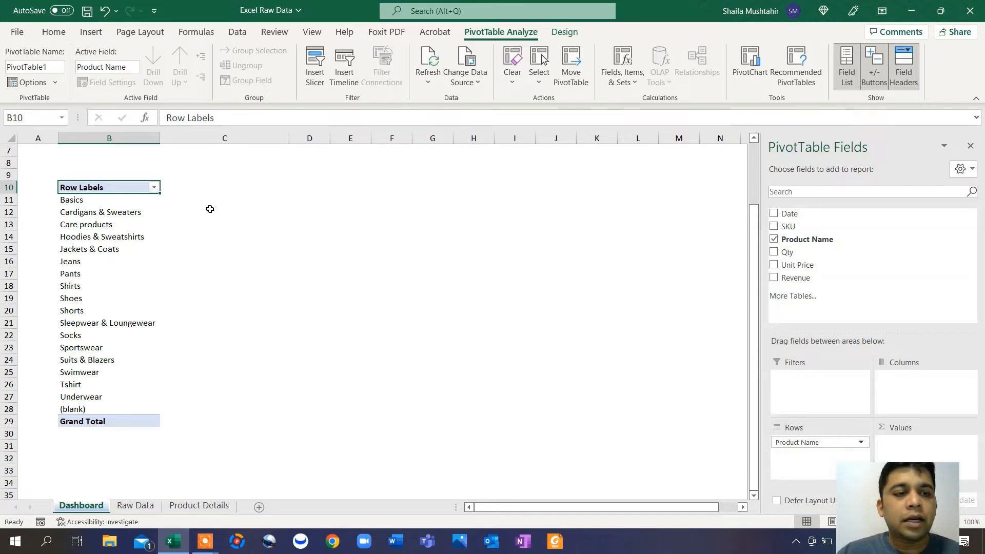
scroll(256, 241, "up", 1)
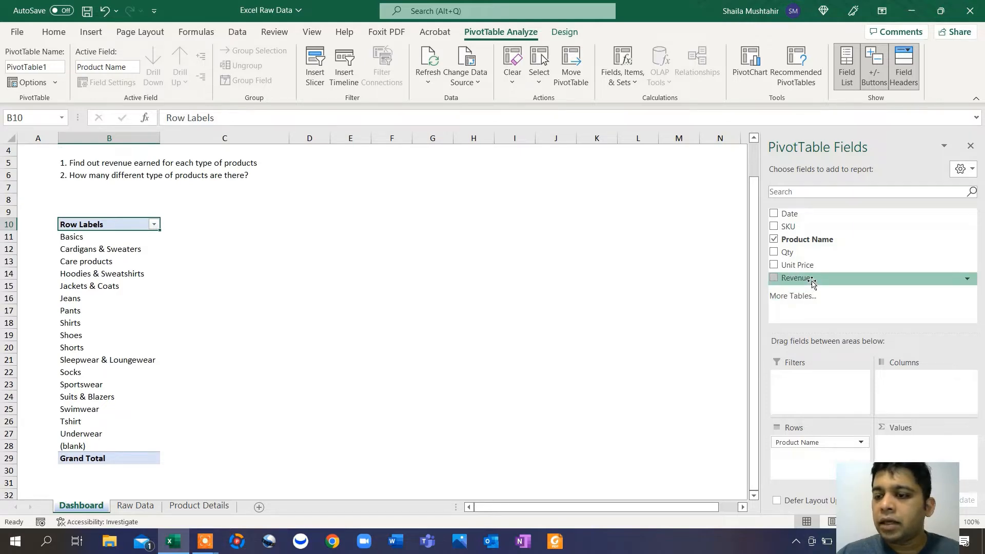
left_click_drag(912, 500, 932, 149)
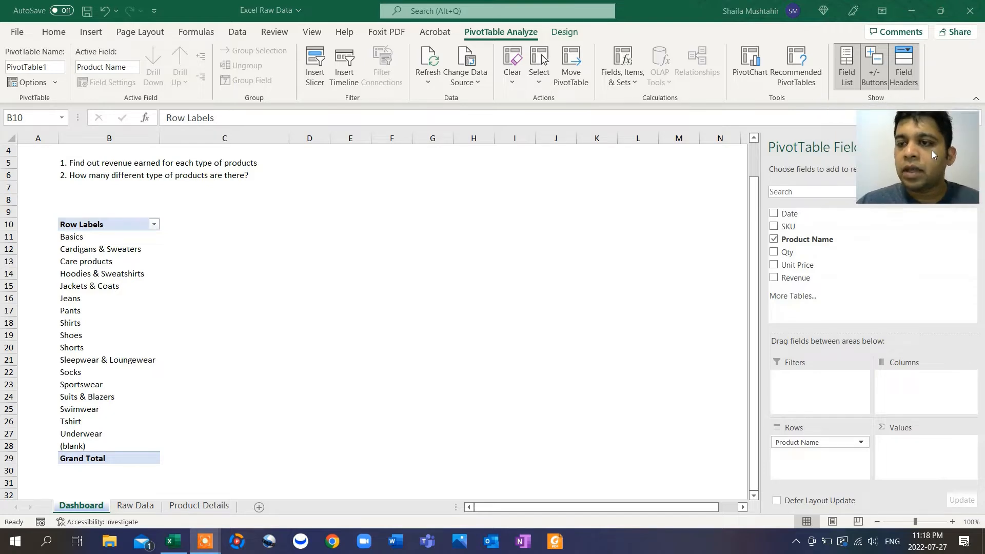
left_click(799, 280)
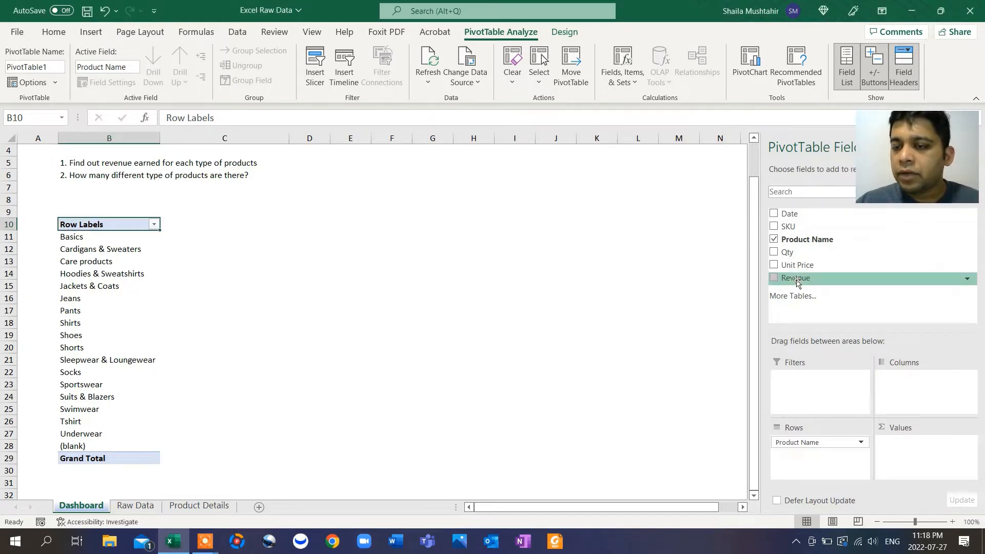
left_click_drag(816, 282, 906, 450)
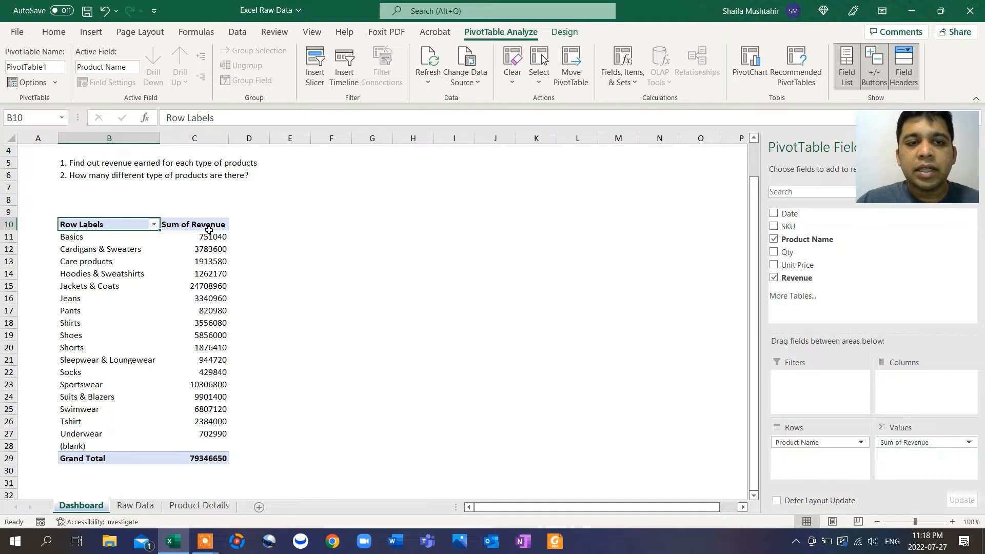
Step: Format the PivotTable's revenue values in C11:C29, including the grand total, as Accounting dollars without decimal places
left_click(54, 31)
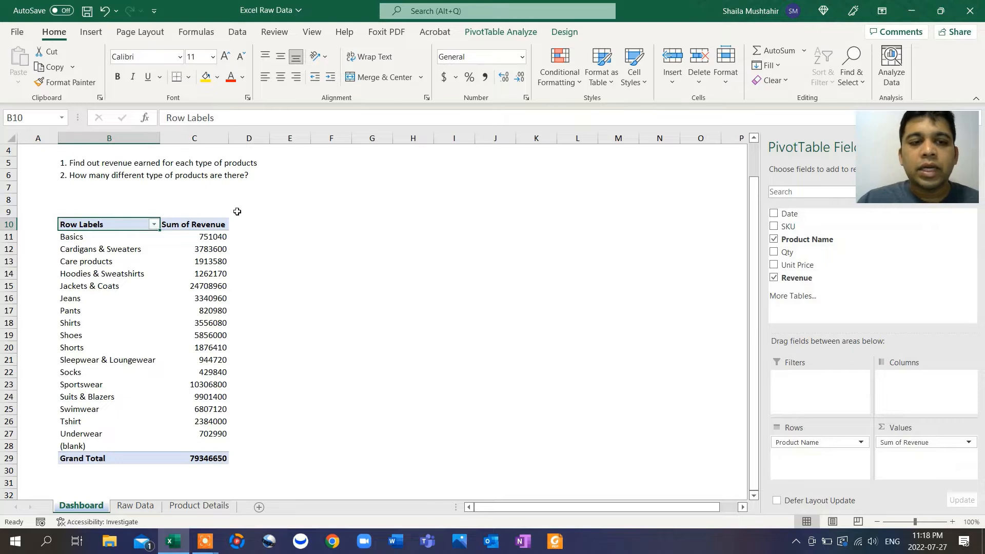
left_click(208, 237)
left_click_drag(210, 284, 210, 460)
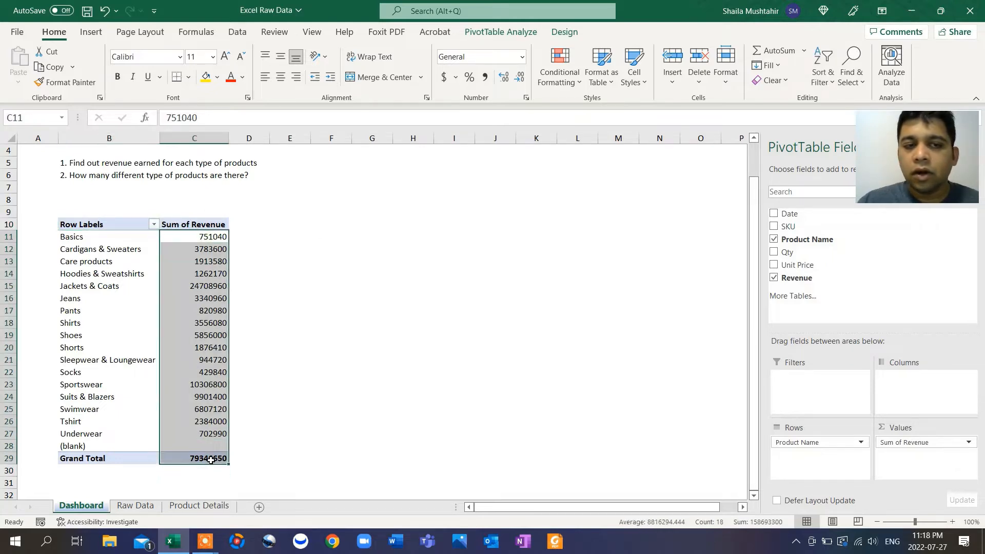
left_click(444, 77)
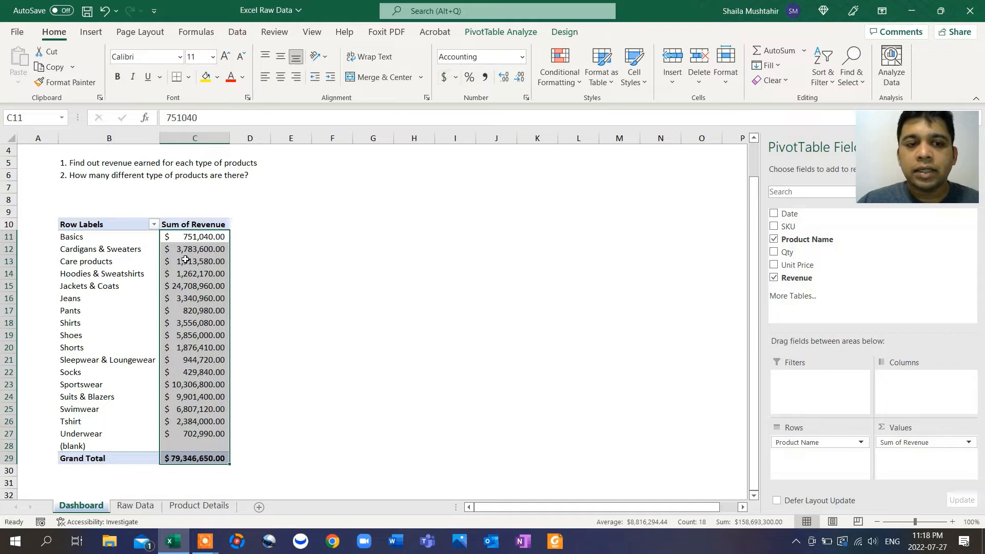
left_click(523, 77)
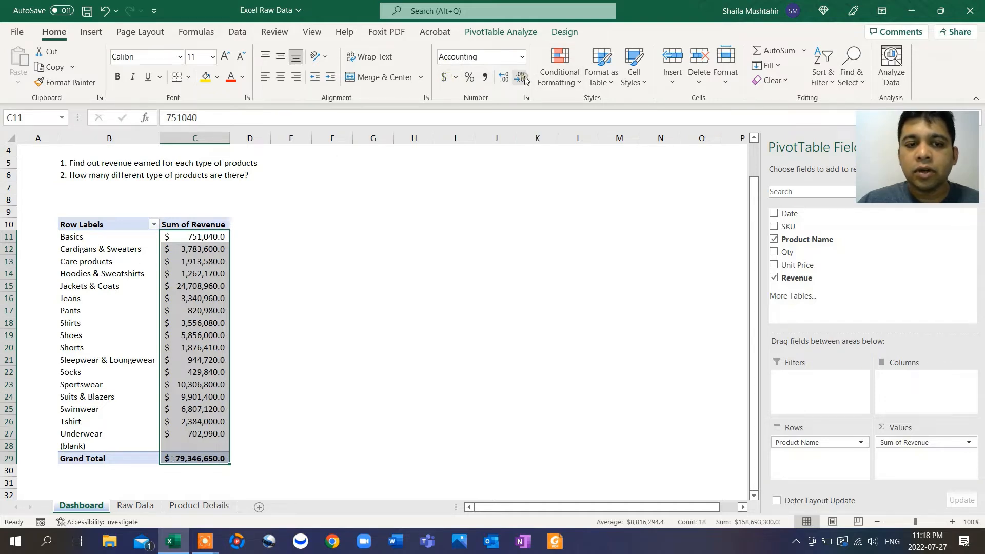
left_click(524, 77)
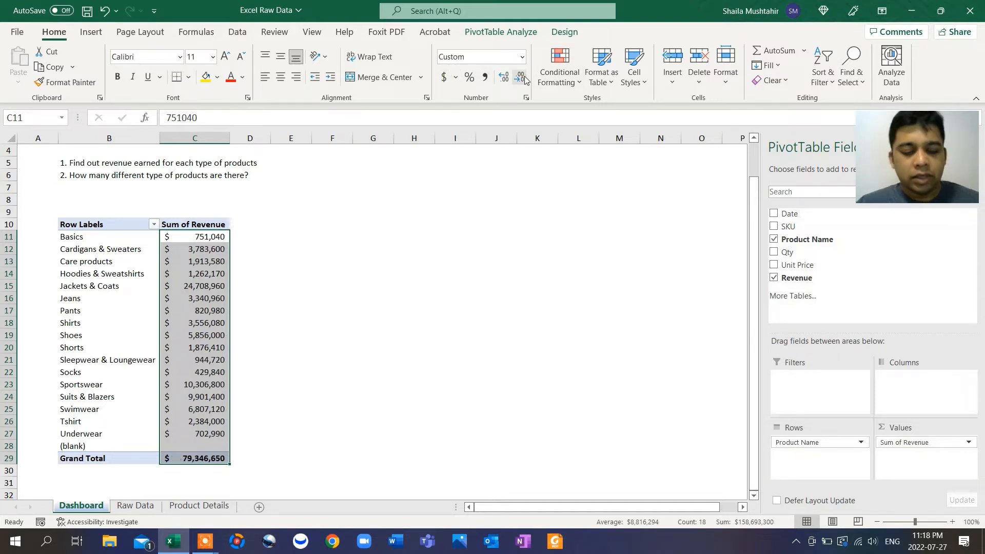
left_click(524, 77)
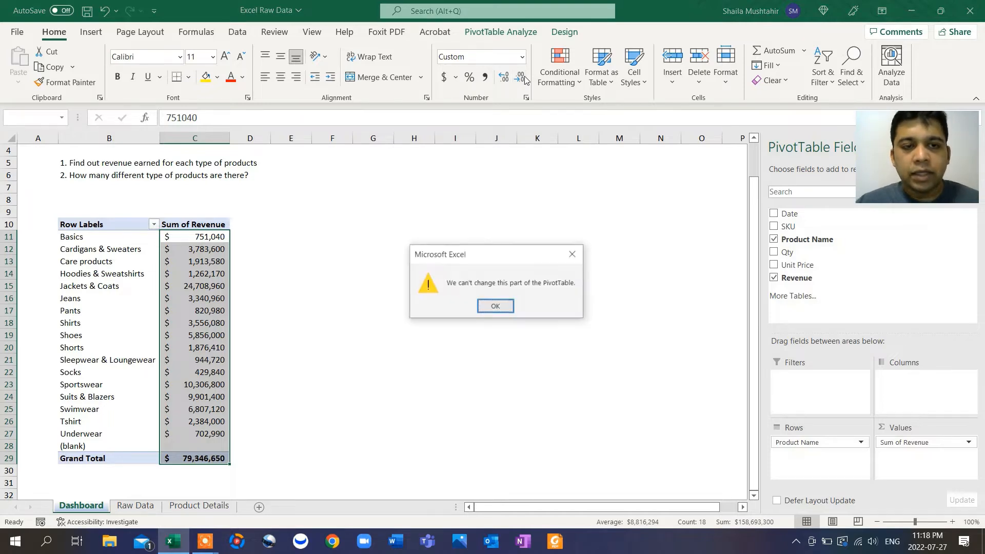
Step: Undo the Accounting number formatting and decimal changes applied directly to the PivotTable's revenue cells
left_click(495, 306)
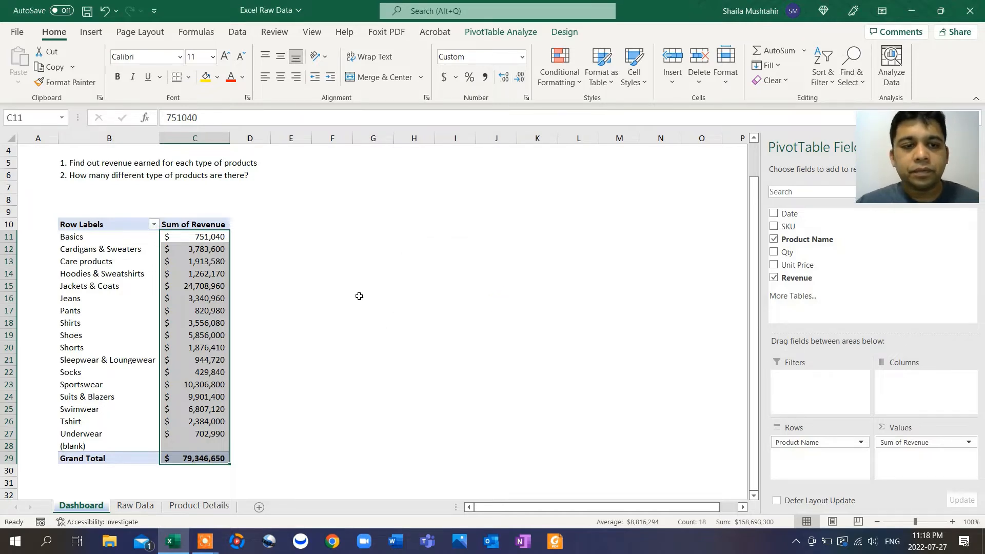
left_click(359, 297)
key("ctrl+z")
key("ctrl+z")
key("ctrl+z")
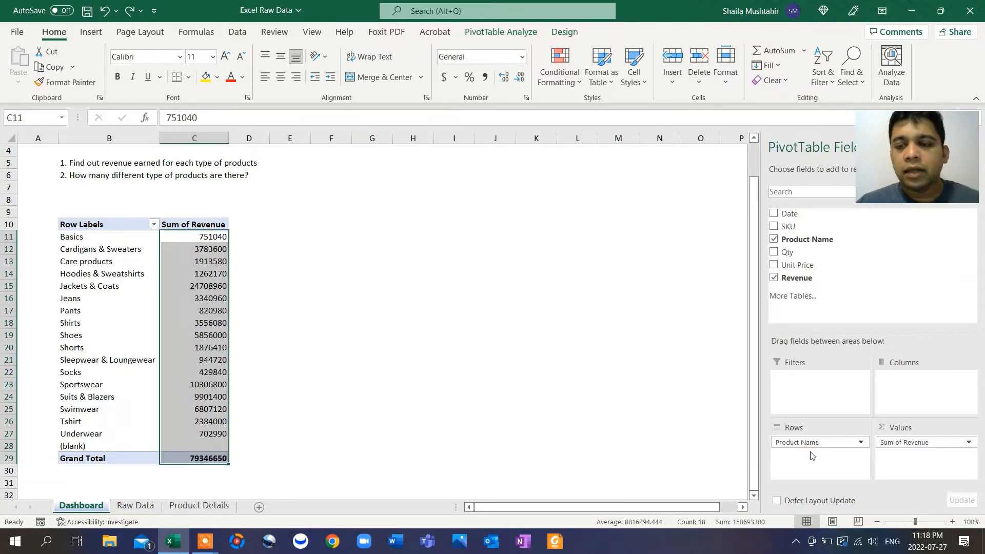
Step: Set the number format of the PivotTable's Sum of Revenue value field to Currency with the $ symbol and 0 decimal places
left_click(919, 445)
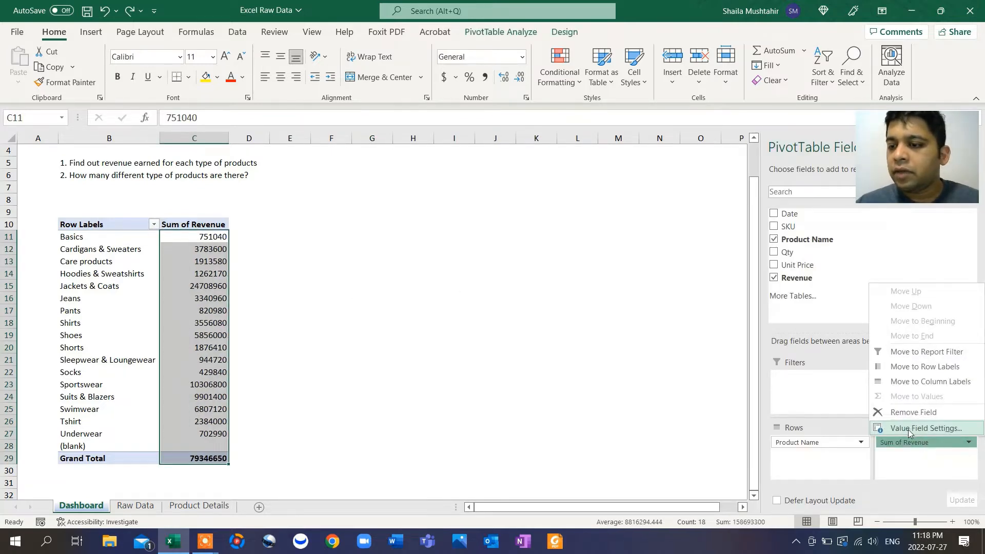
left_click(908, 430)
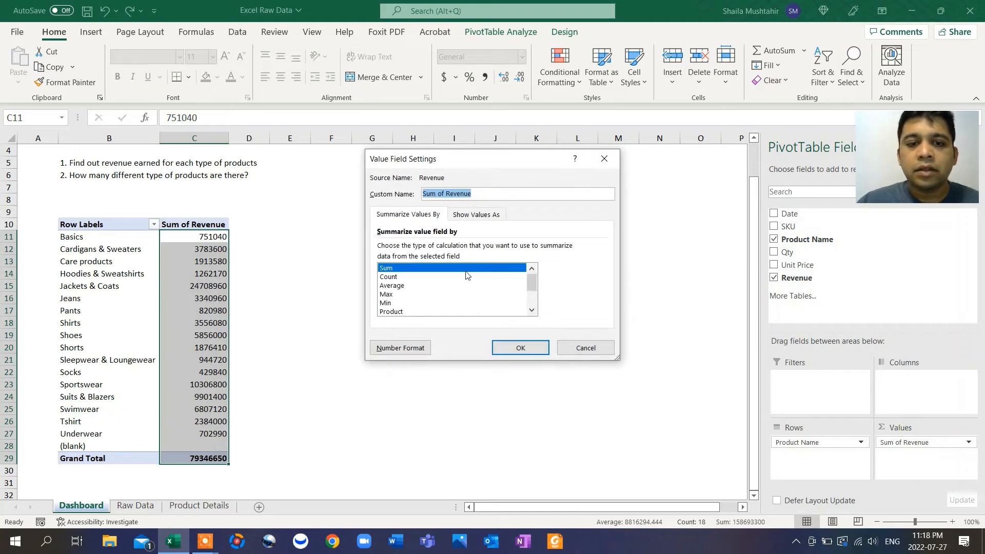
left_click(390, 352)
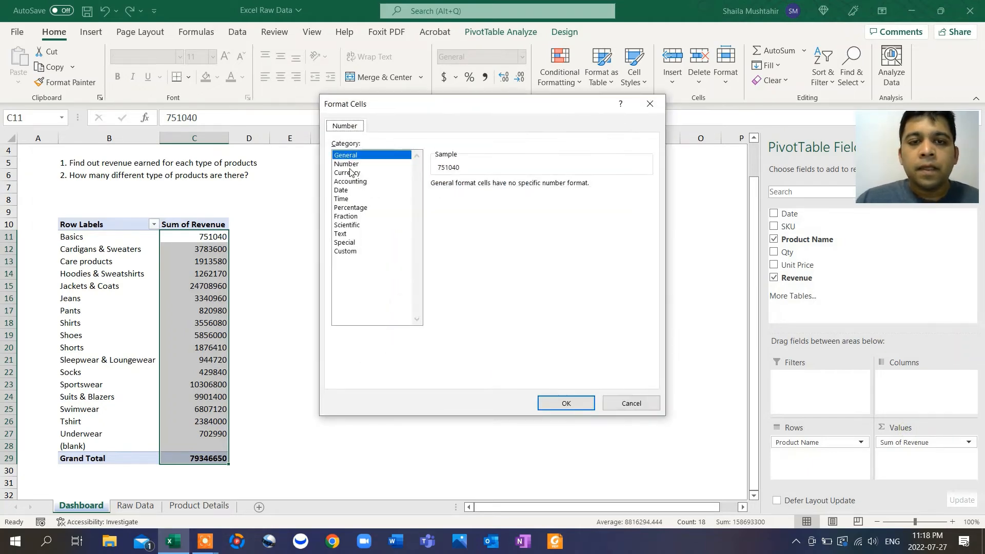
left_click(351, 173)
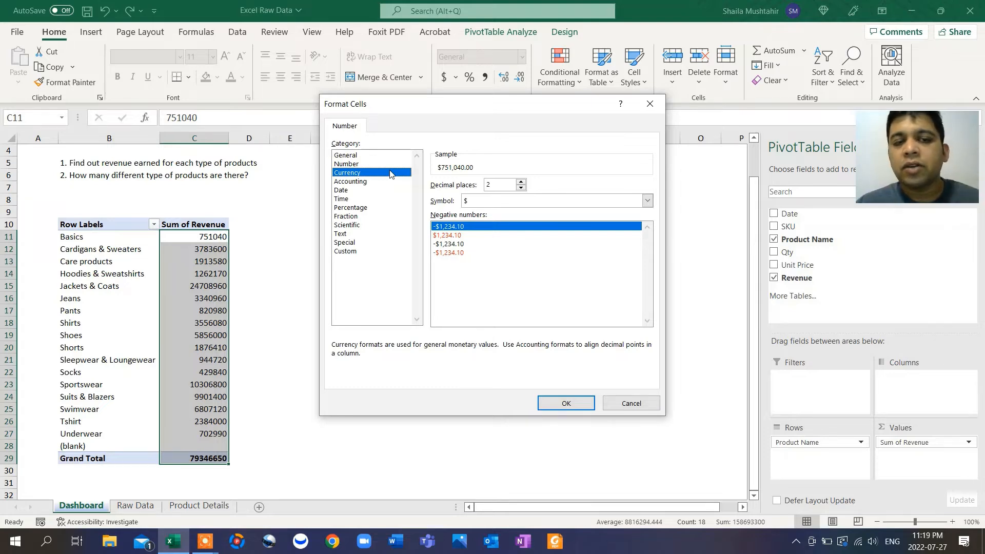
left_click(521, 187)
left_click(522, 188)
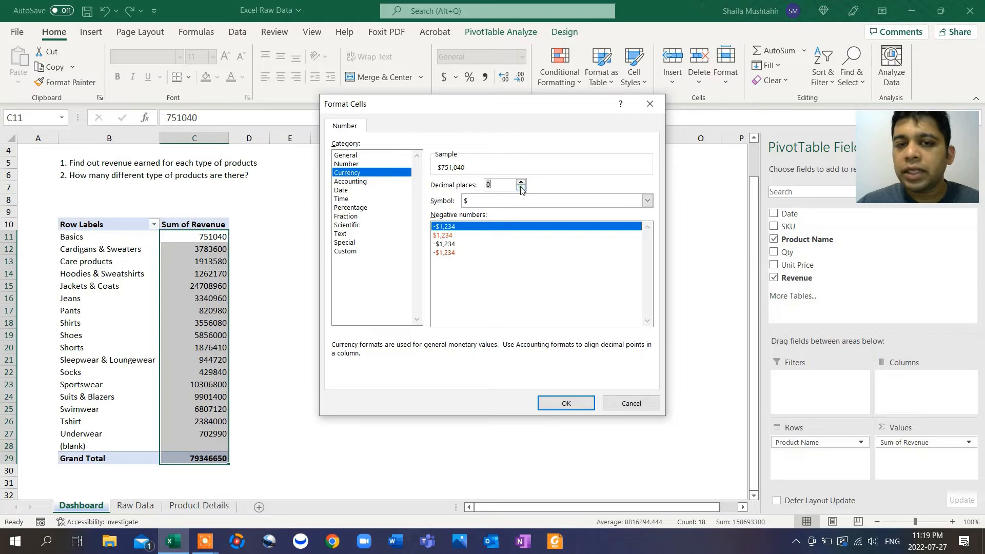
left_click(562, 403)
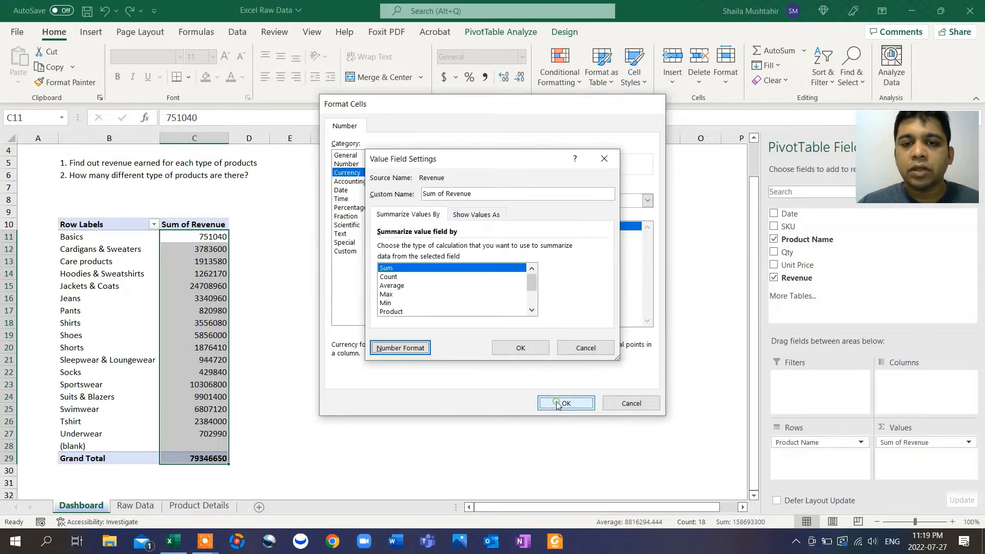
left_click(521, 350)
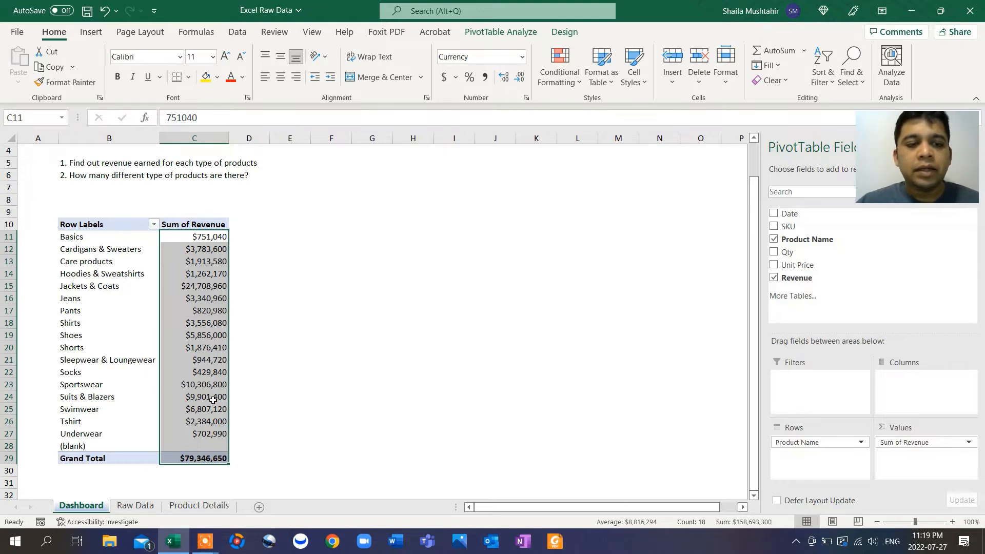
Step: Rename the PivotTable's value column header in C10 to "Revenue $"
left_click(203, 225)
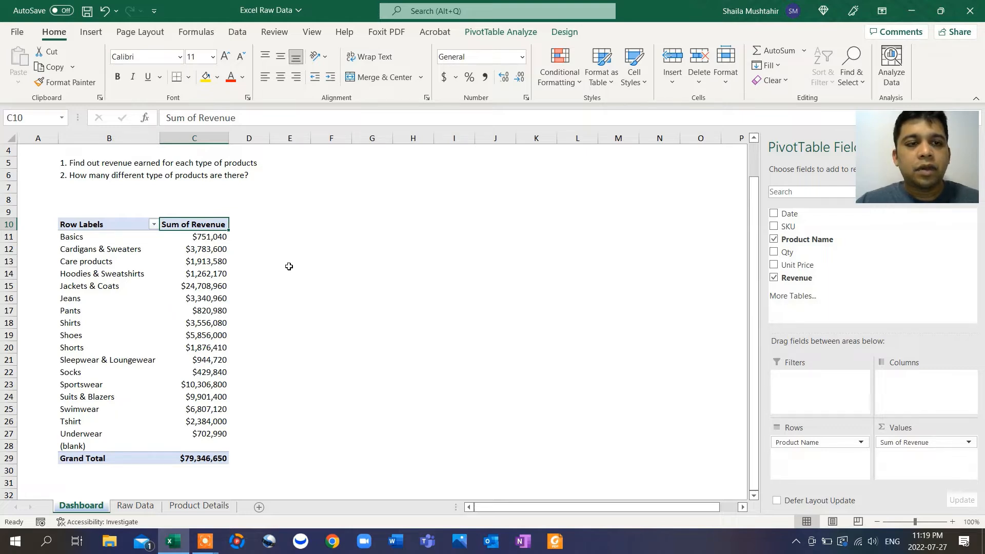
type("Revenue")
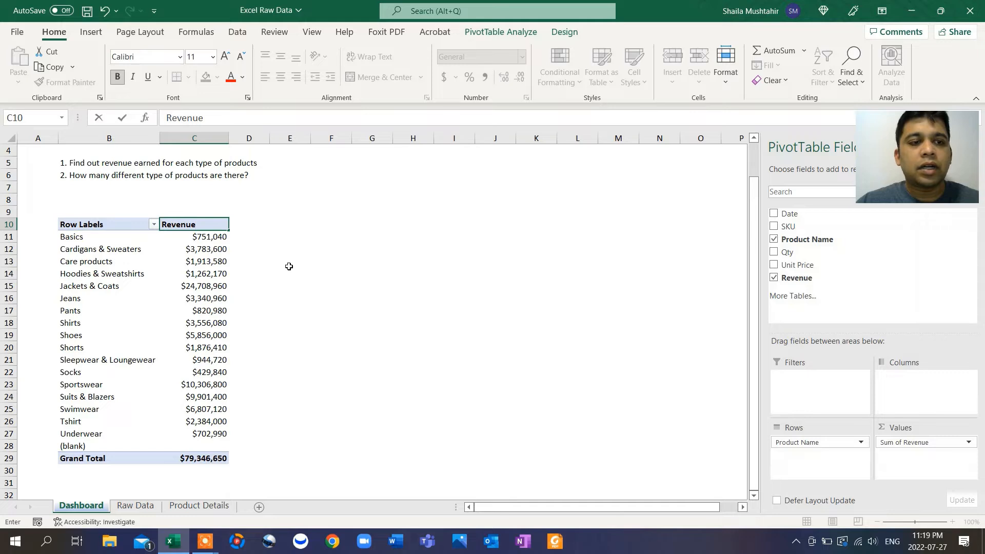
scroll(289, 266, "right", 5)
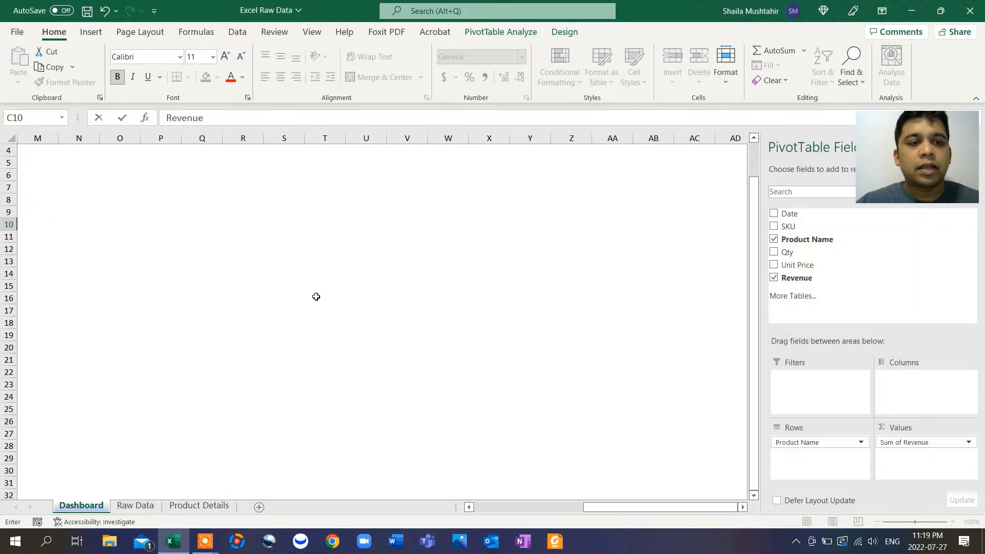
scroll(317, 294, "left", 5)
left_click(127, 225)
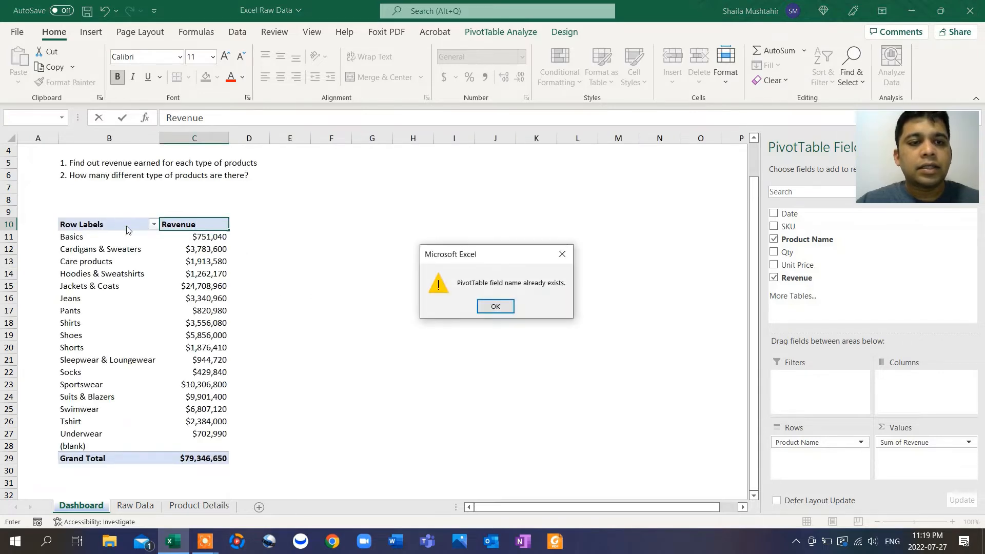
left_click(500, 308)
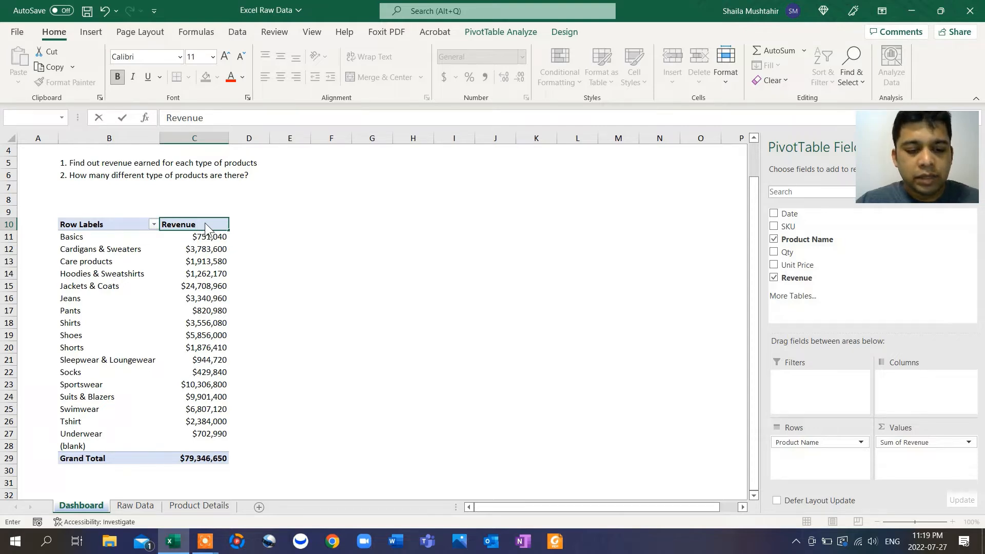
type("$")
key("Return")
Step: Rename the PivotTable's Row Labels header in B10 to "Products"
left_click(107, 223)
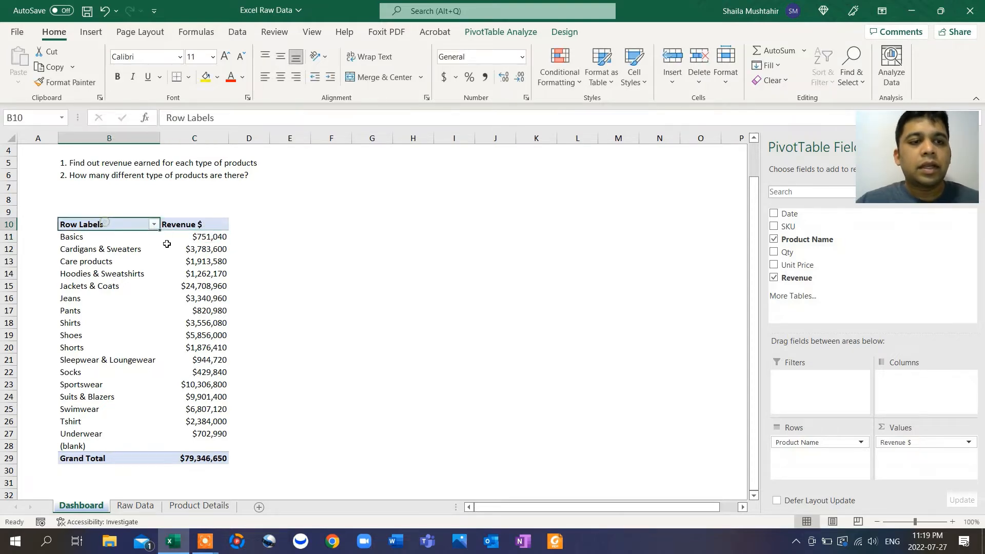
type("O")
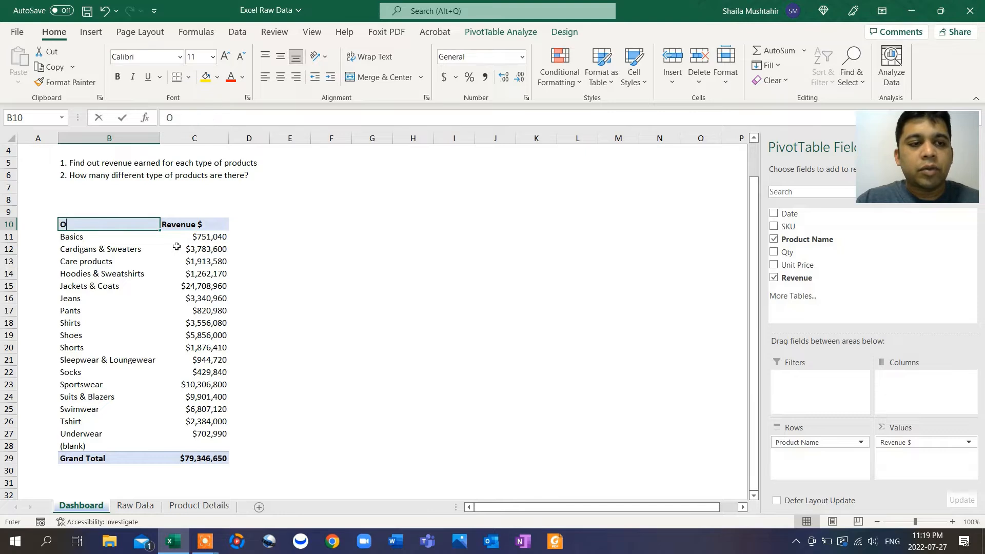
key("BackSpace")
type("Pants")
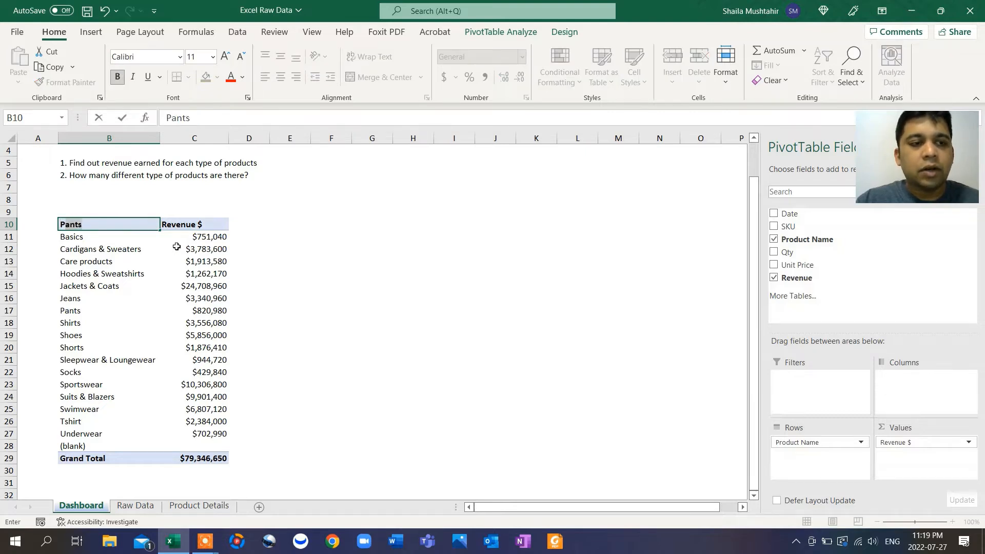
type("roducts")
key("Return")
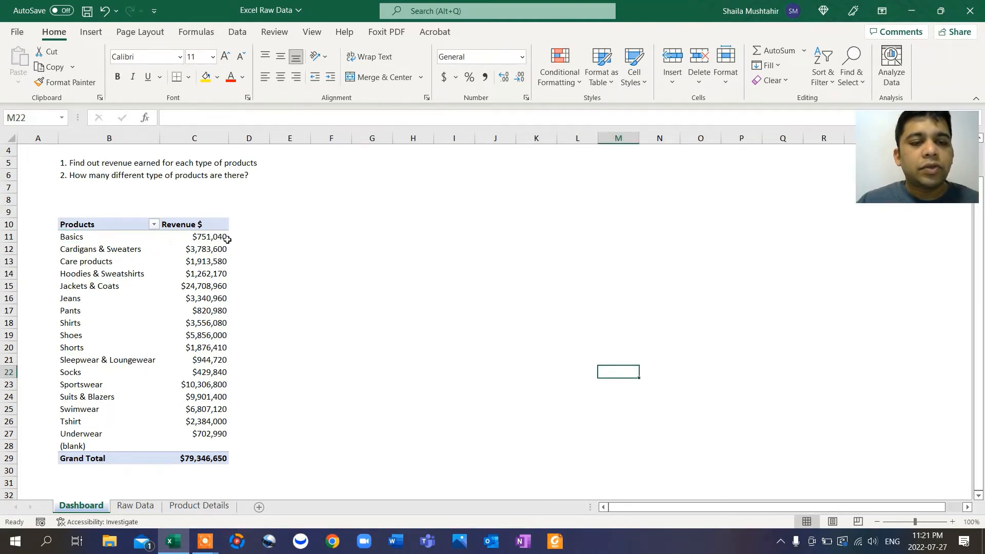
Step: Copy the product names from B11:B27, excluding the blank row, to F11 and fit column F's width to them
mouse_move(227, 239)
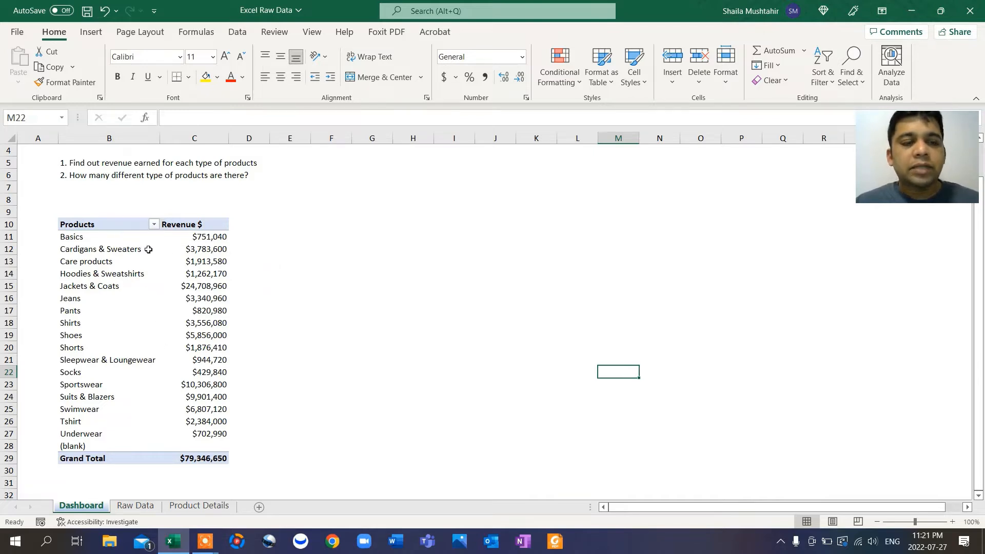
mouse_move(153, 410)
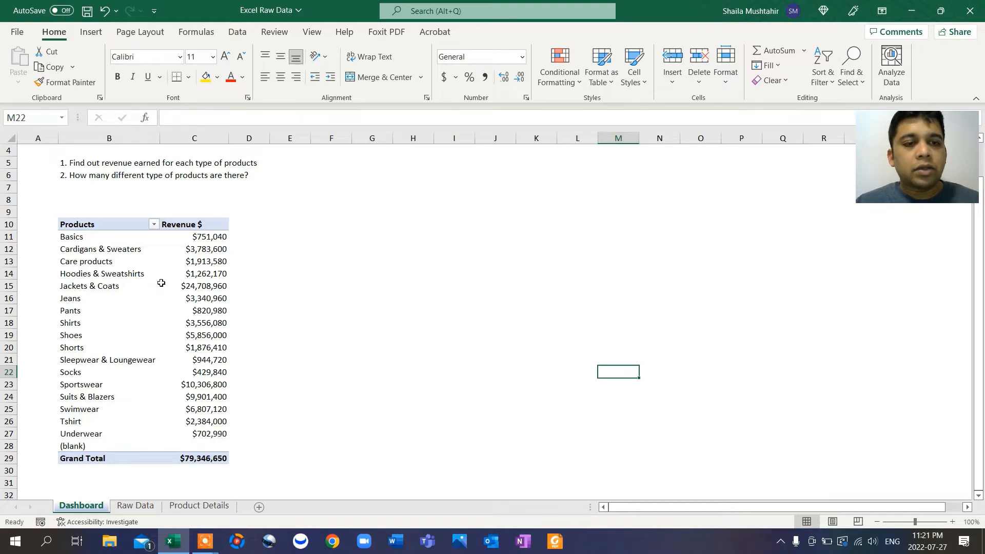
mouse_move(161, 284)
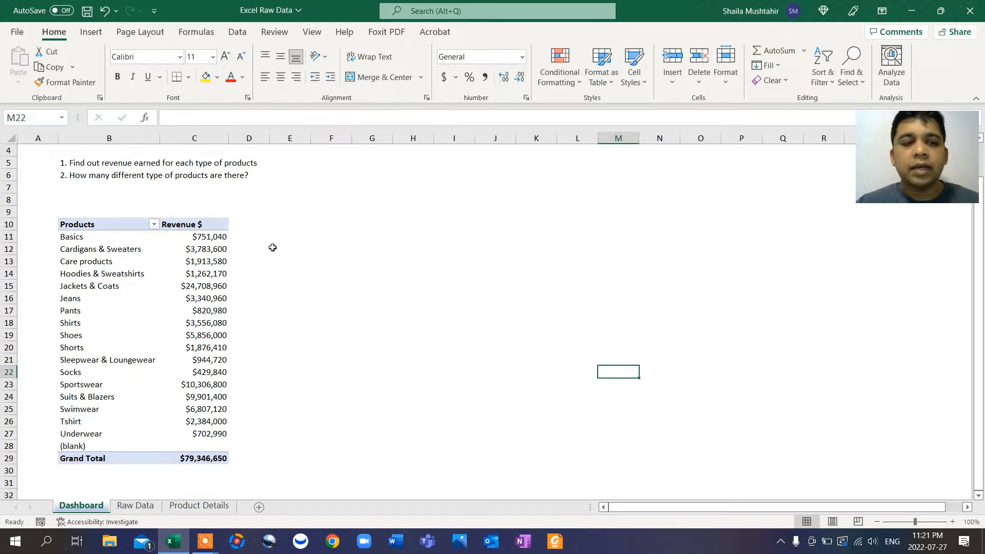
left_click_drag(94, 239, 90, 430)
type("c")
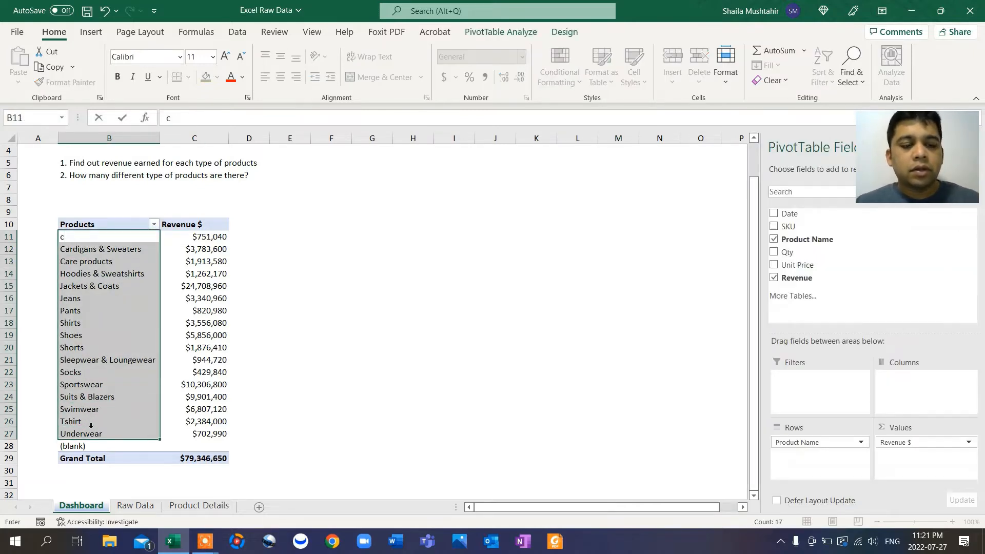
key("Escape")
key("ctrl+c")
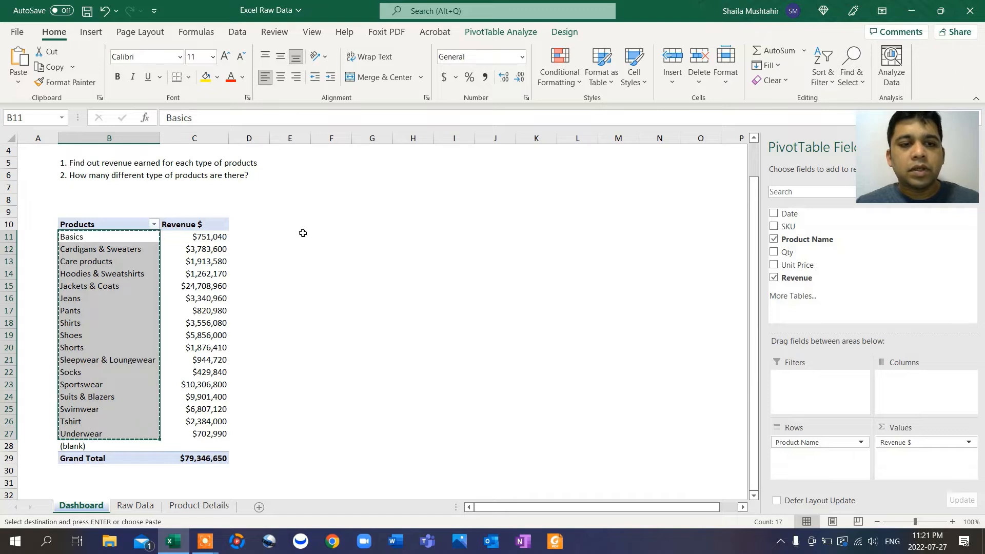
left_click(321, 238)
key("ctrl+v")
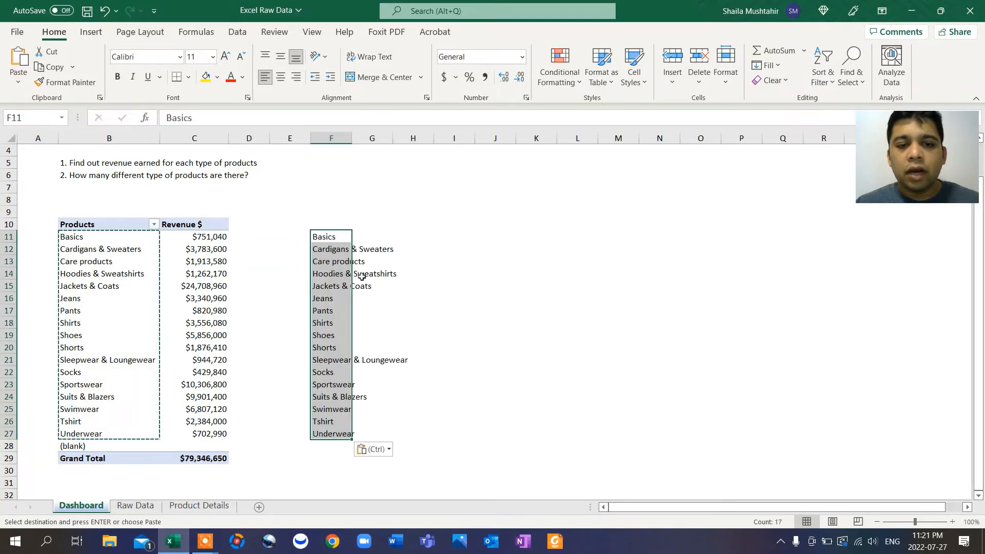
double_click(351, 143)
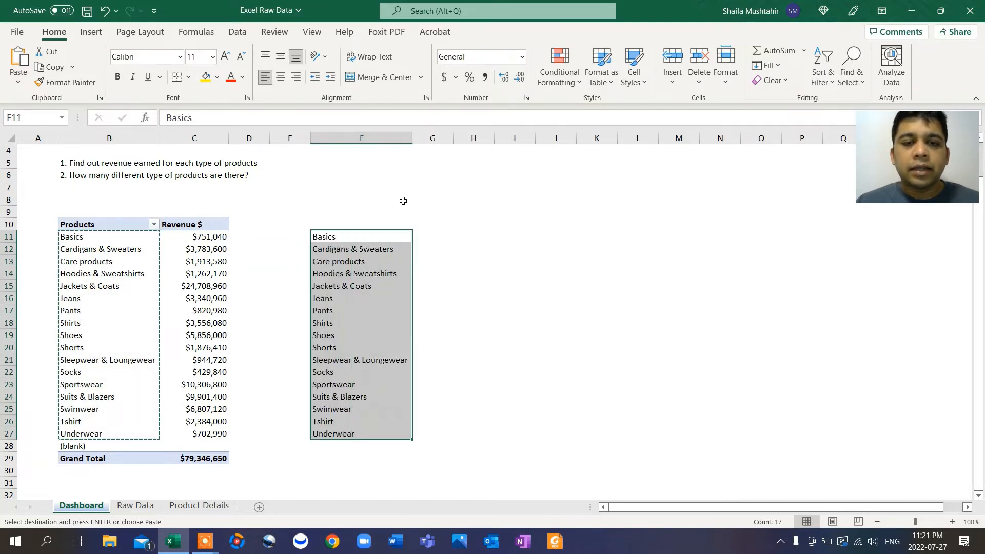
Step: In G11, enter a SUMIF formula using Raw Data column C as the range, F11 as the criteria and Raw Data column F as the sum range
left_click(427, 233)
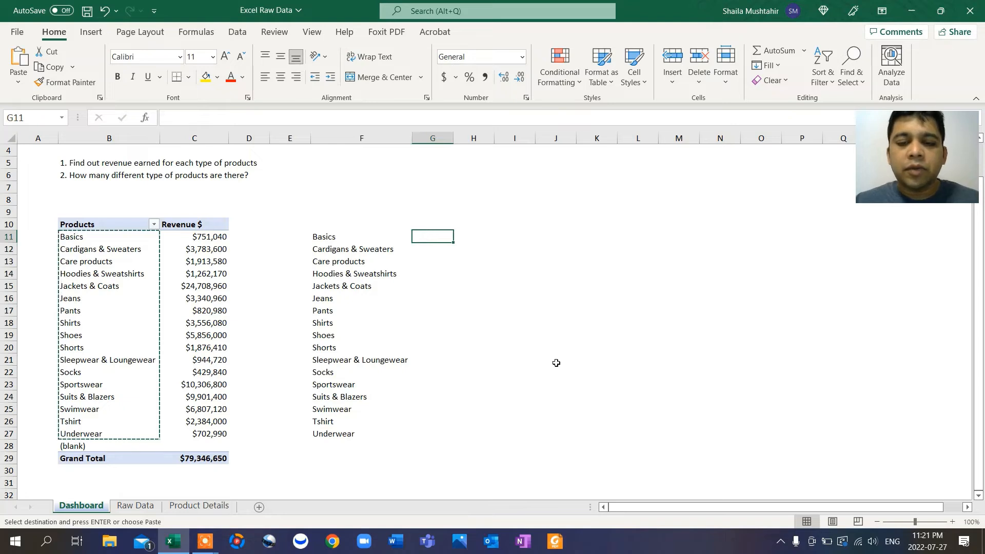
type("=sumif")
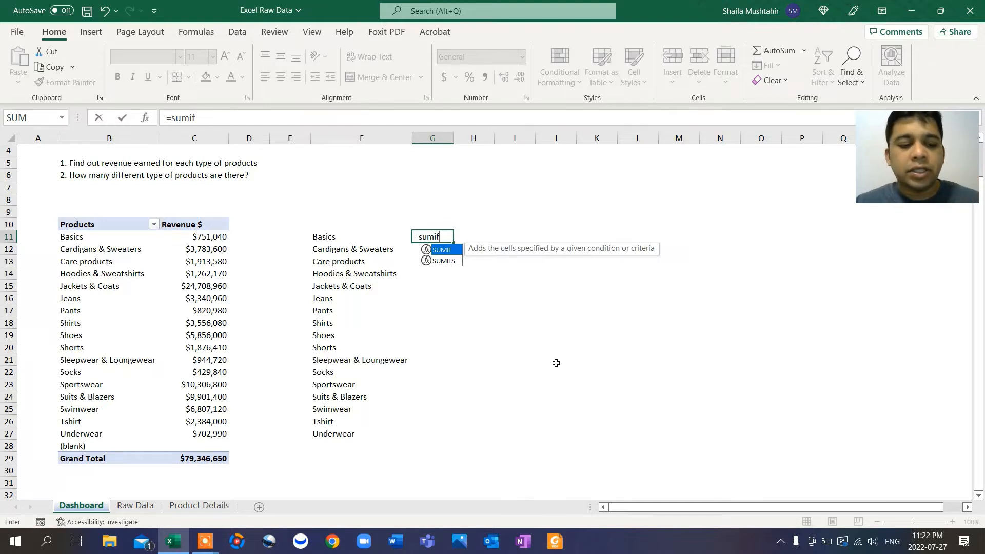
key("Tab")
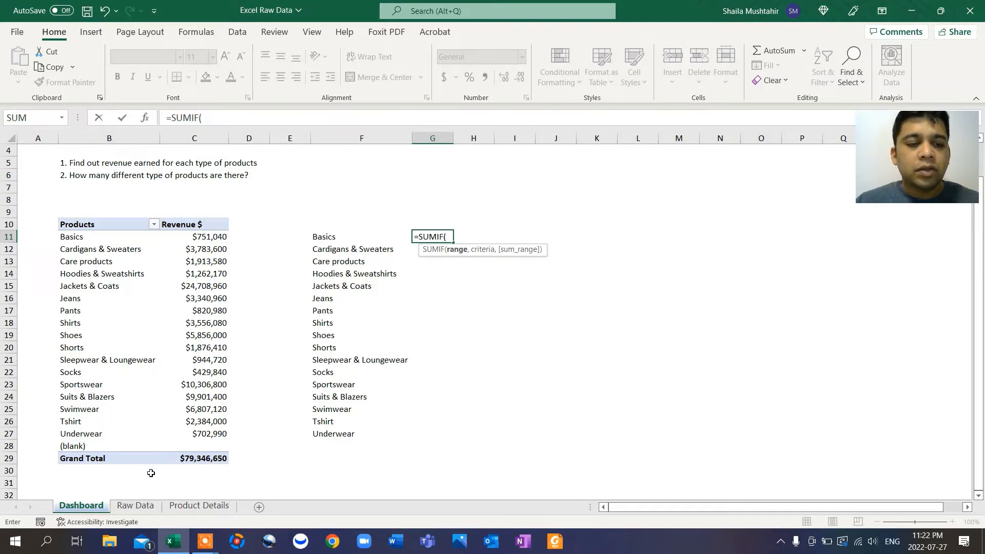
left_click(135, 506)
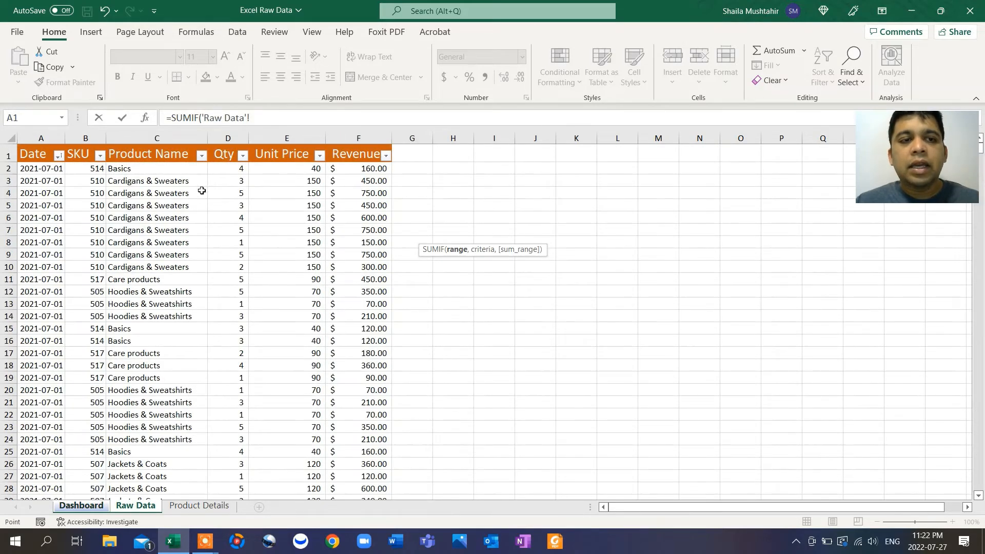
left_click(172, 130)
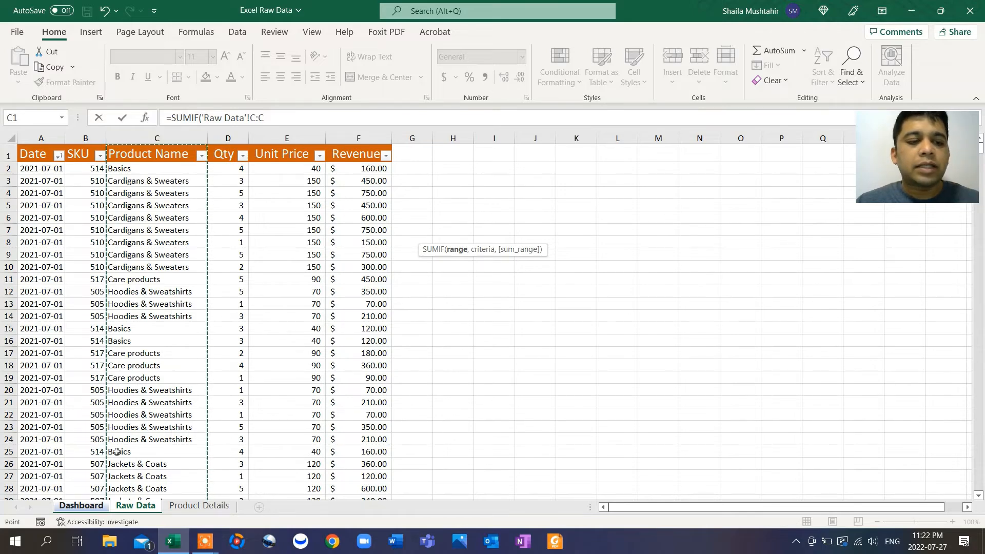
type(",")
left_click(82, 506)
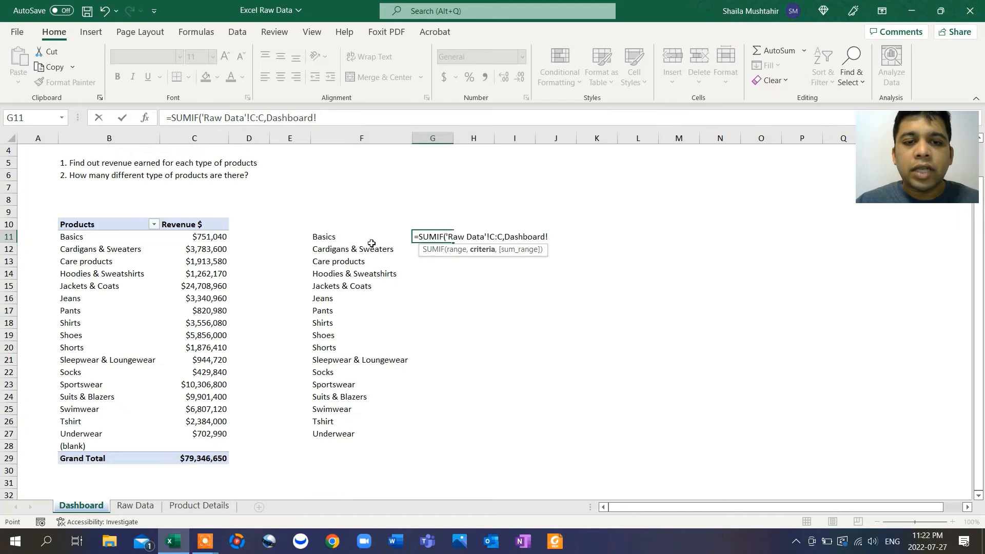
left_click(345, 238)
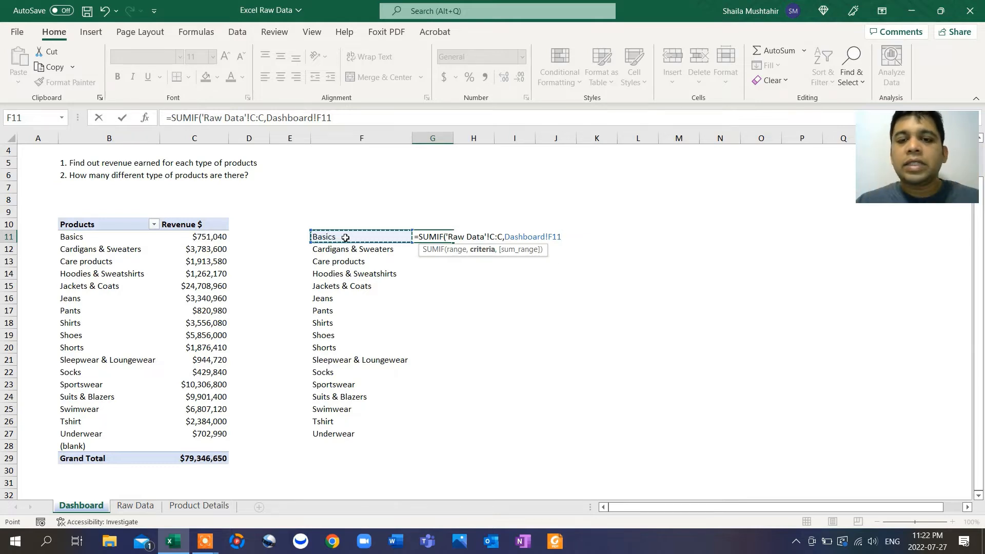
type(",")
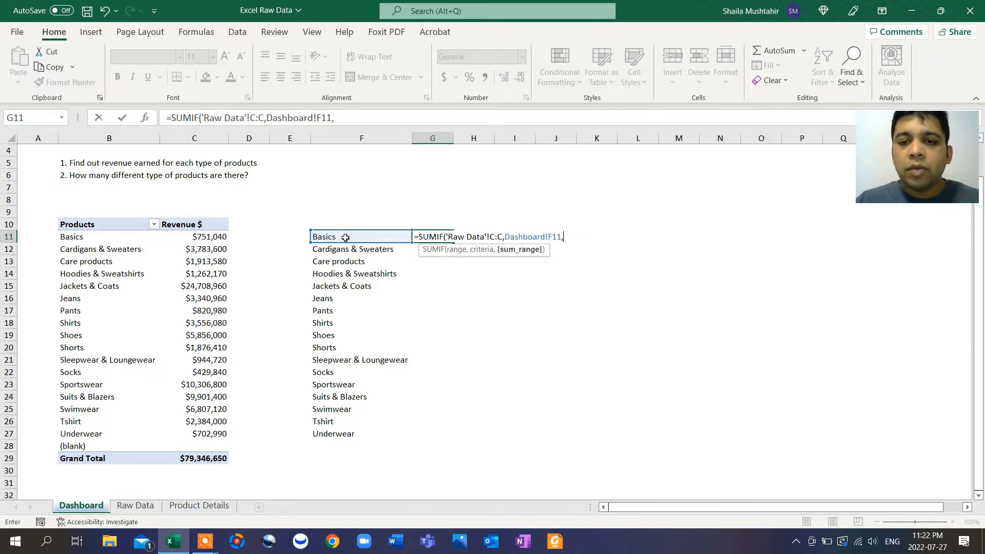
left_click(137, 506)
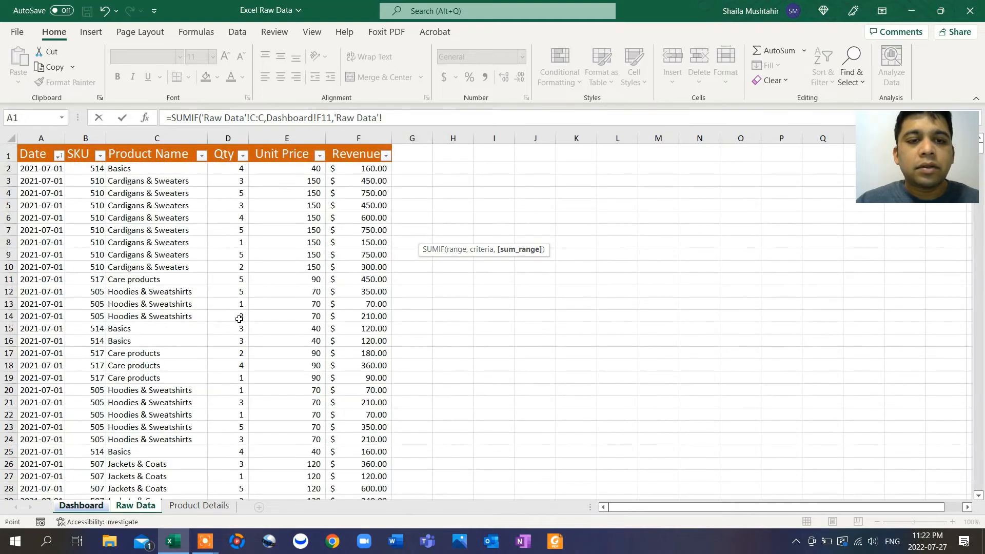
left_click(373, 136)
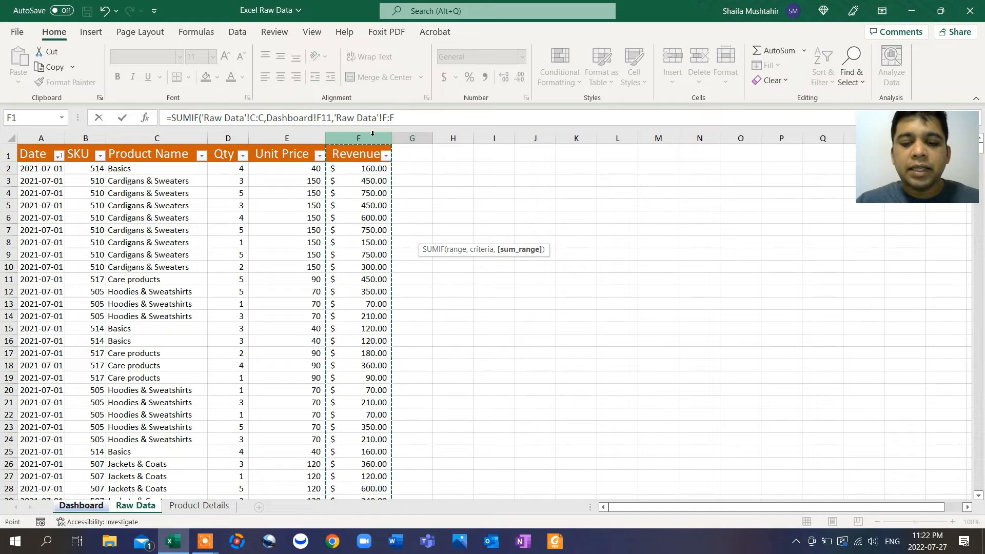
type(")")
key("Return")
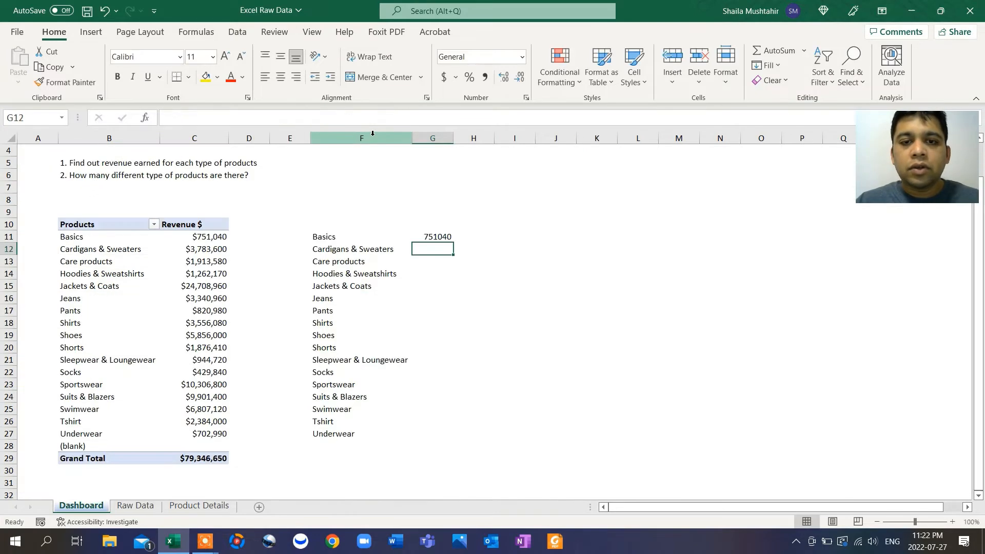
Step: Fill the SUMIF formula from G11 down to G27 and label F28 as "Total"
left_click(436, 237)
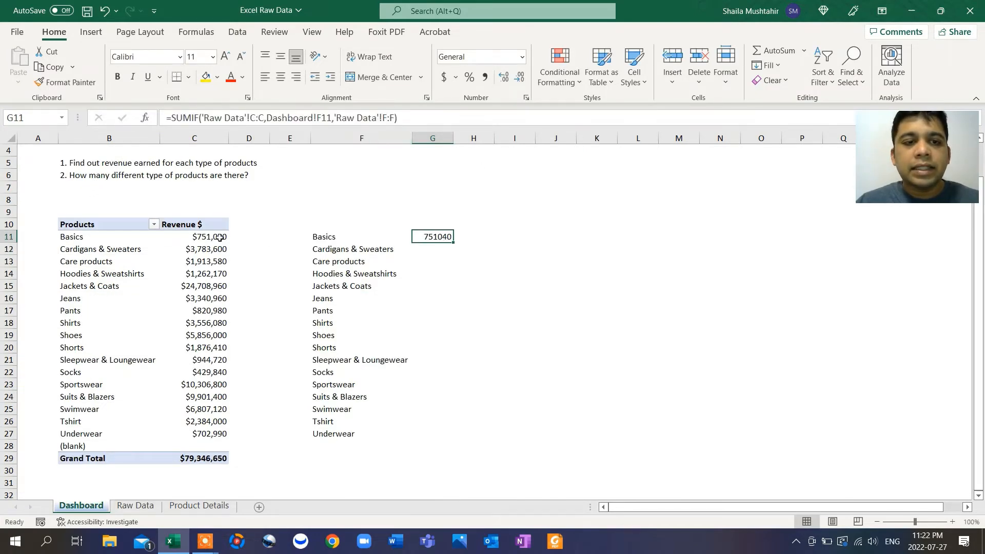
left_click_drag(453, 245, 451, 440)
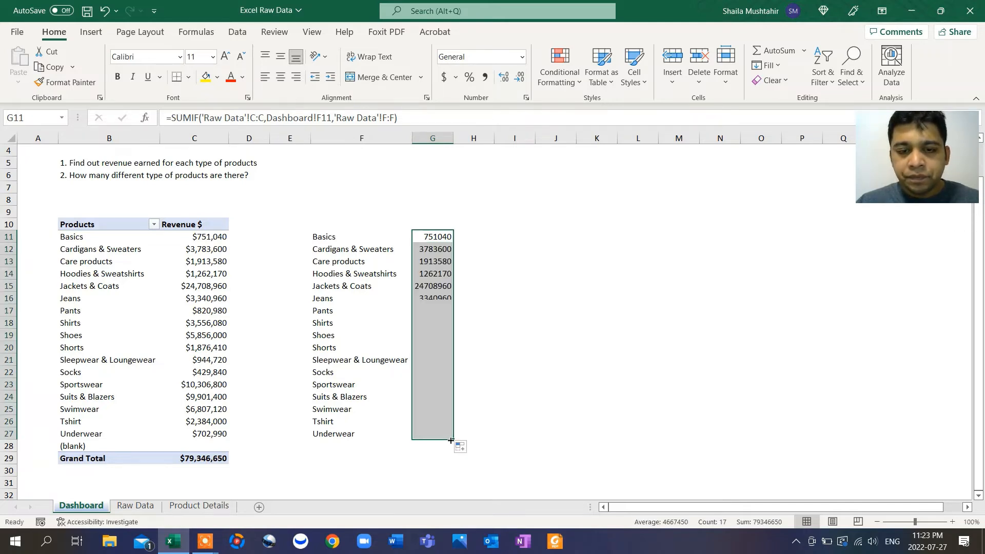
left_click(360, 444)
type("Total")
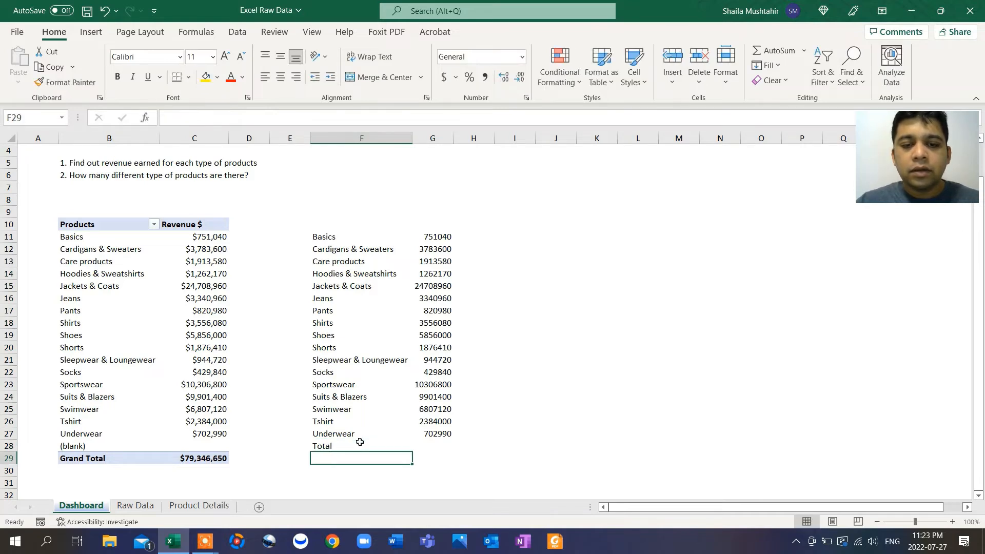
Step: In G28, enter a SUM formula totalling the revenues in G11:G27
left_click(412, 446)
type("=sum")
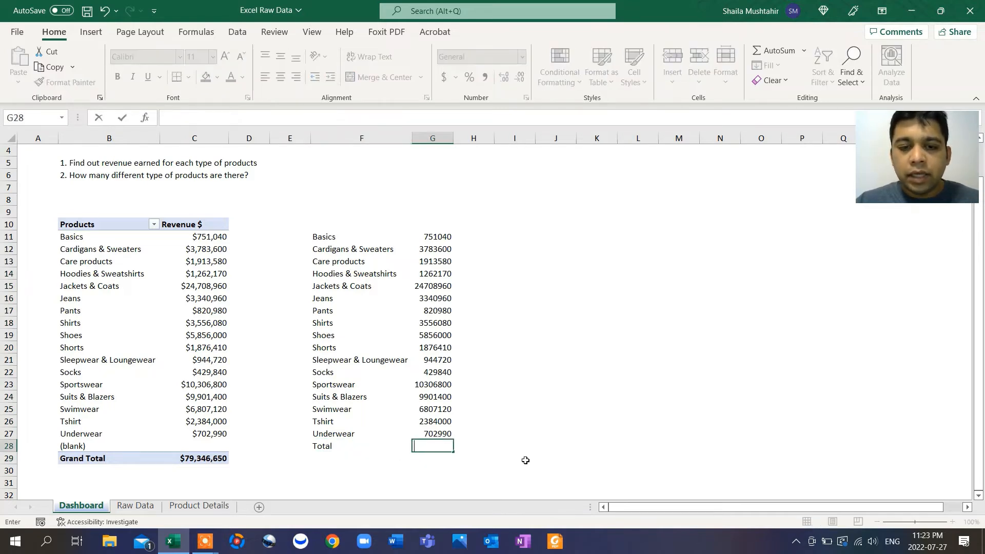
key("Tab")
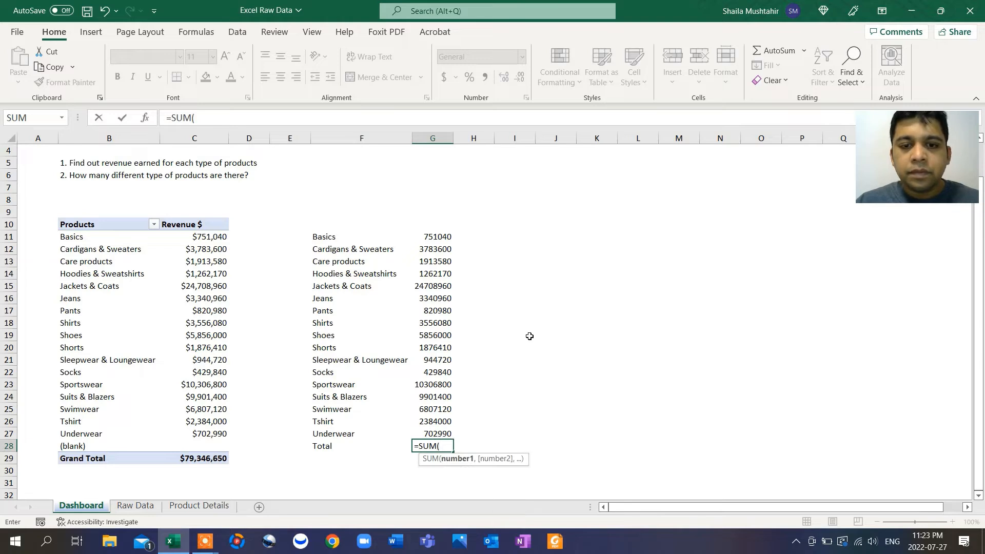
left_click_drag(437, 236, 432, 434)
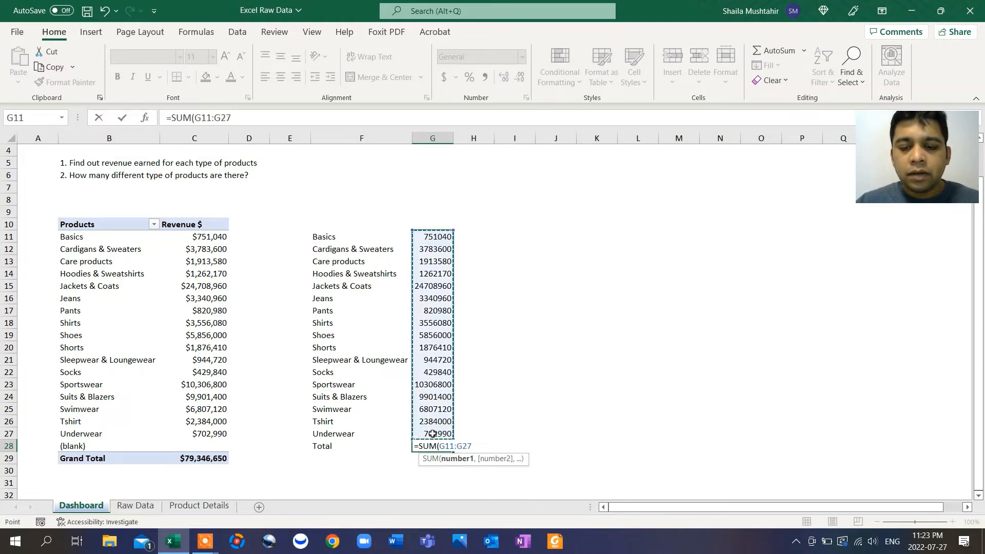
type(")")
key("Return")
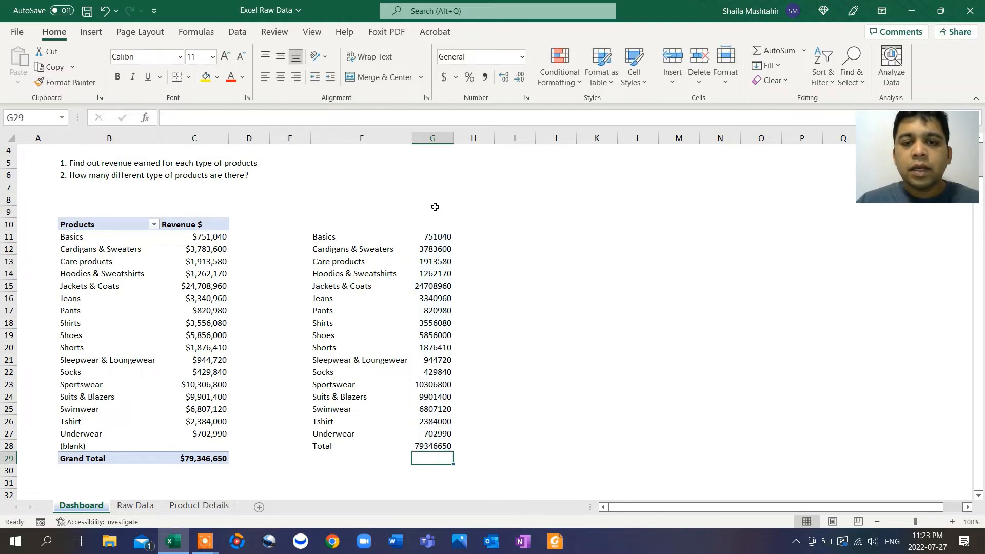
Step: Format the revenue figures and total in G11:G28 as Accounting with the $ symbol and no decimal places
left_click_drag(435, 236, 421, 446)
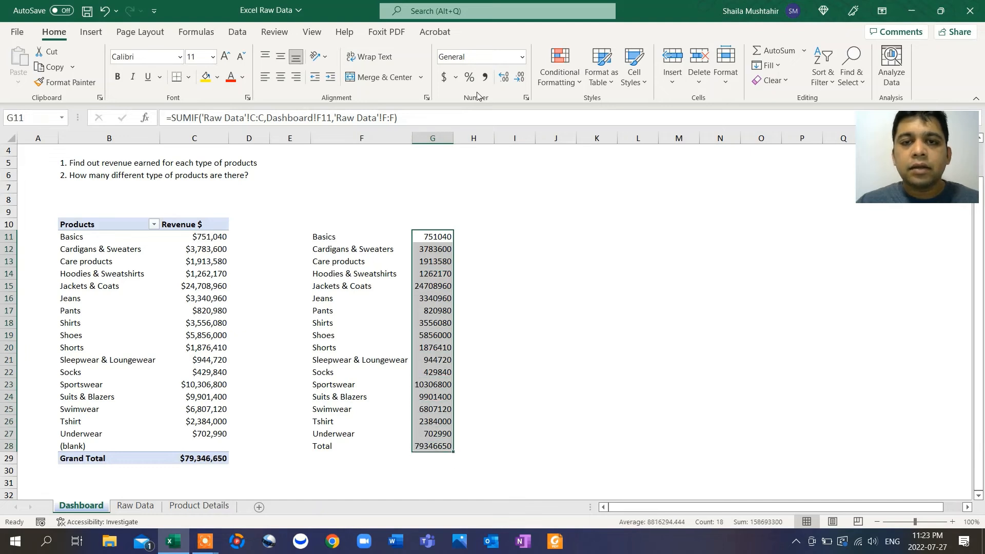
left_click(444, 77)
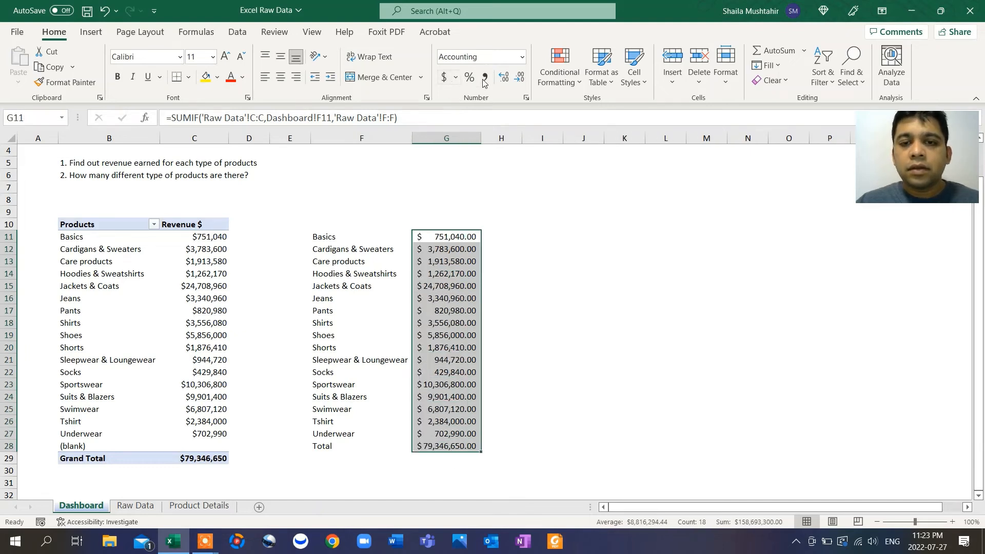
left_click(520, 78)
left_click(519, 78)
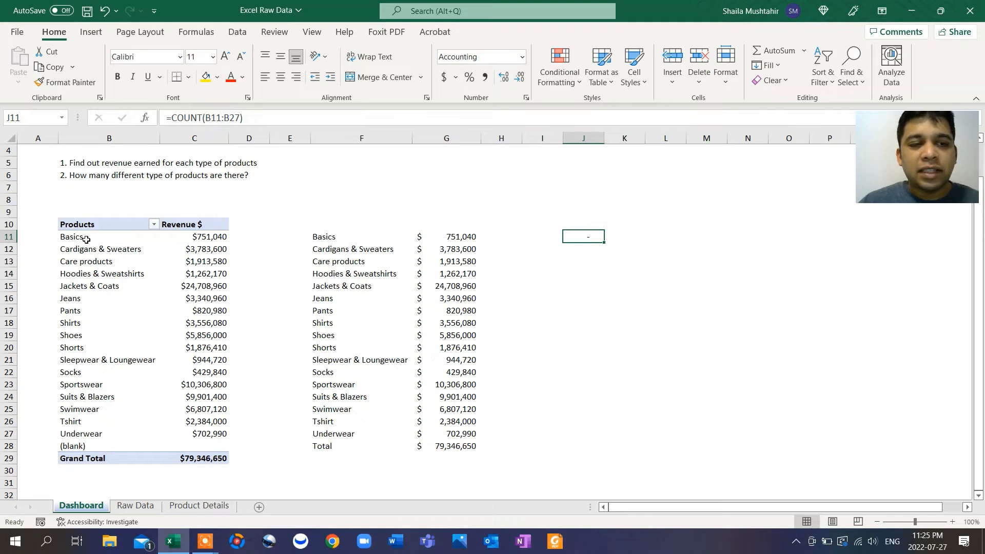
Step: Select the PivotTable's product names in B11:B27 to check how many there are
left_click_drag(86, 240, 89, 433)
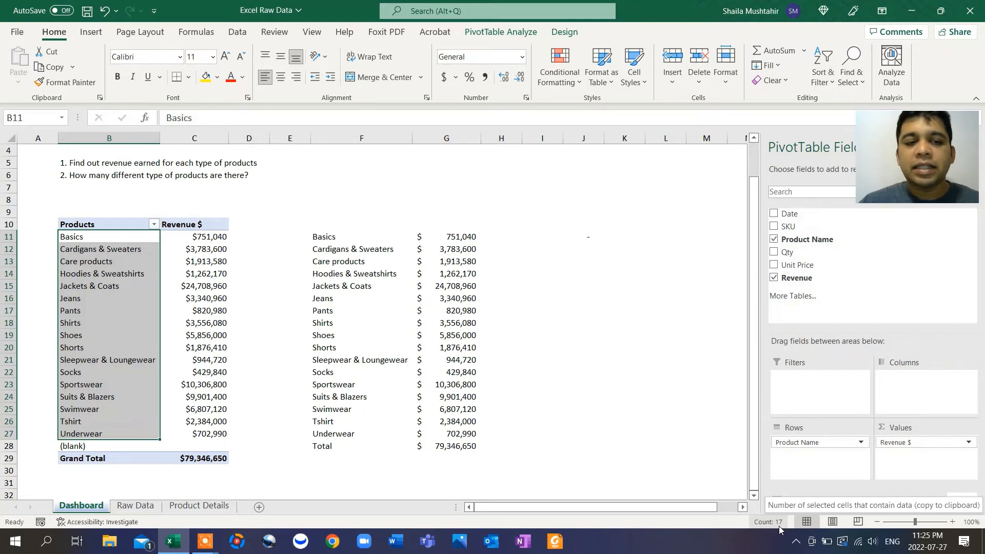
left_click(608, 221)
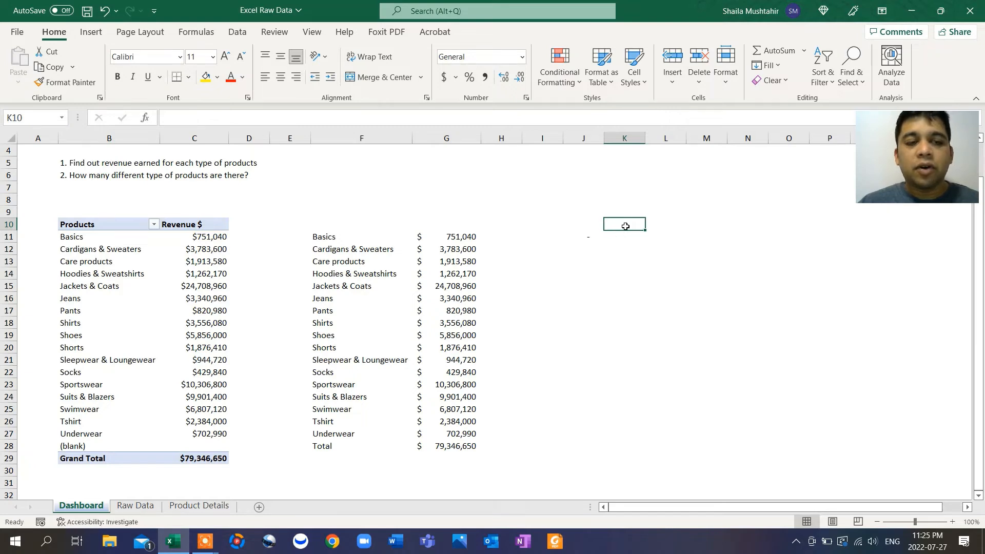
type("=")
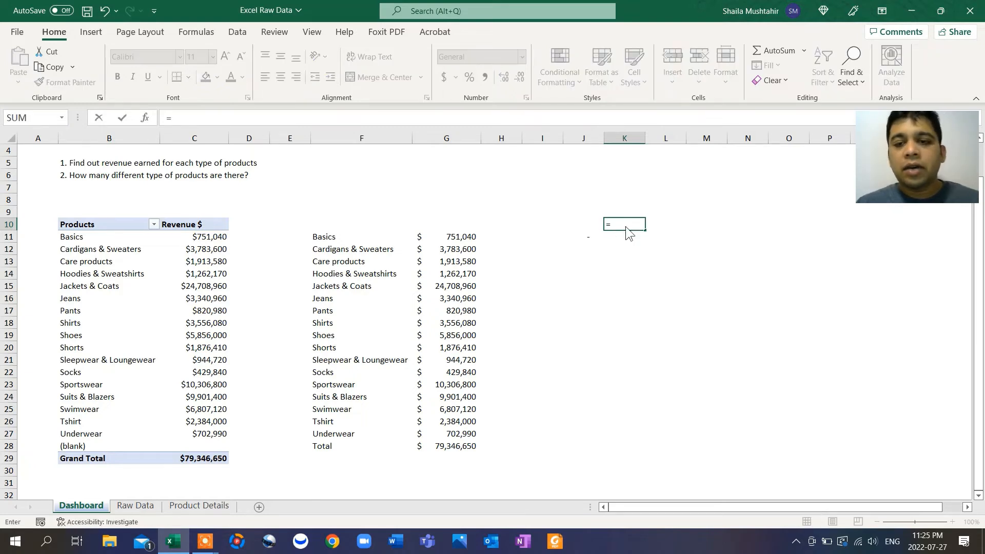
key("Escape")
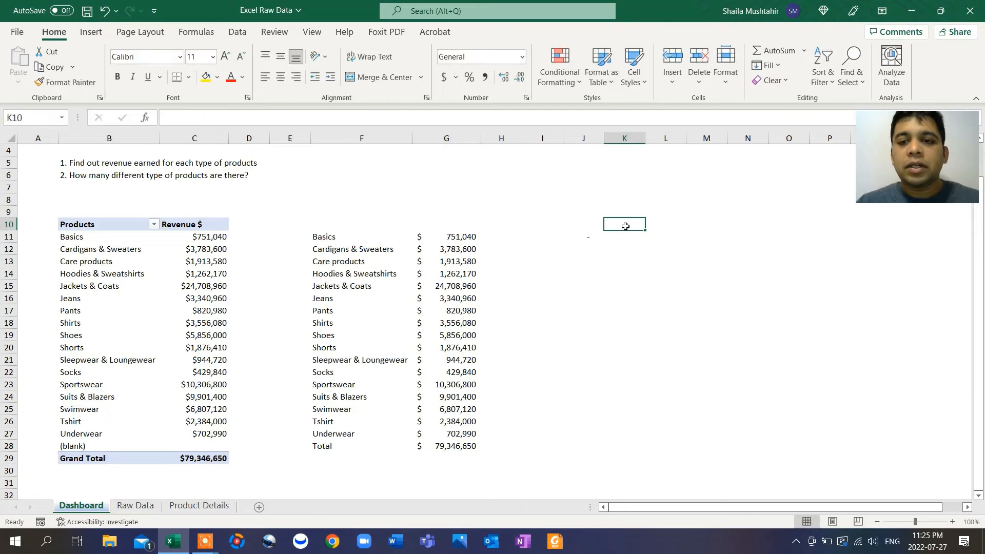
Step: Enter the labels "Count" in J10 and "Counta" in J11, replacing the existing formula in J11
left_click(588, 225)
type("Count")
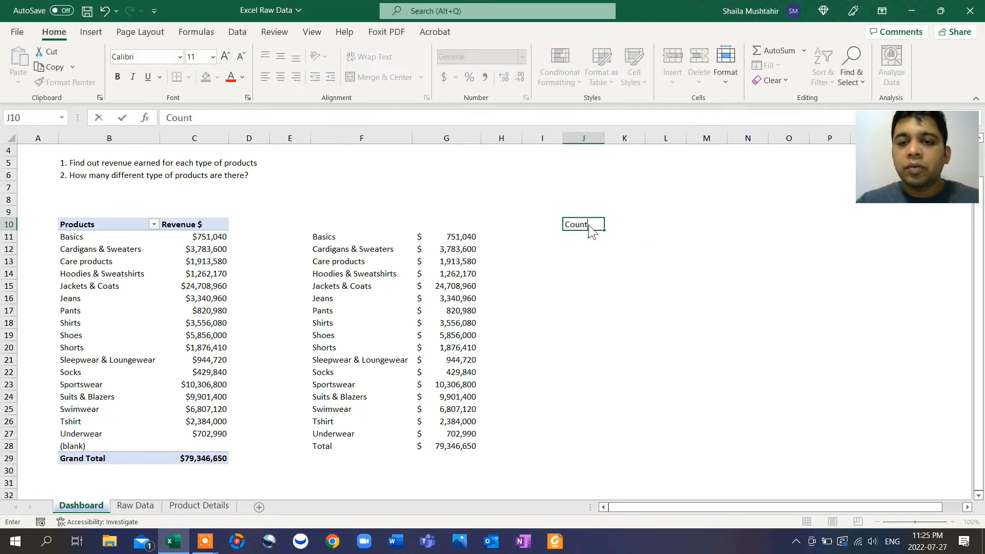
key("Return")
type("Counta")
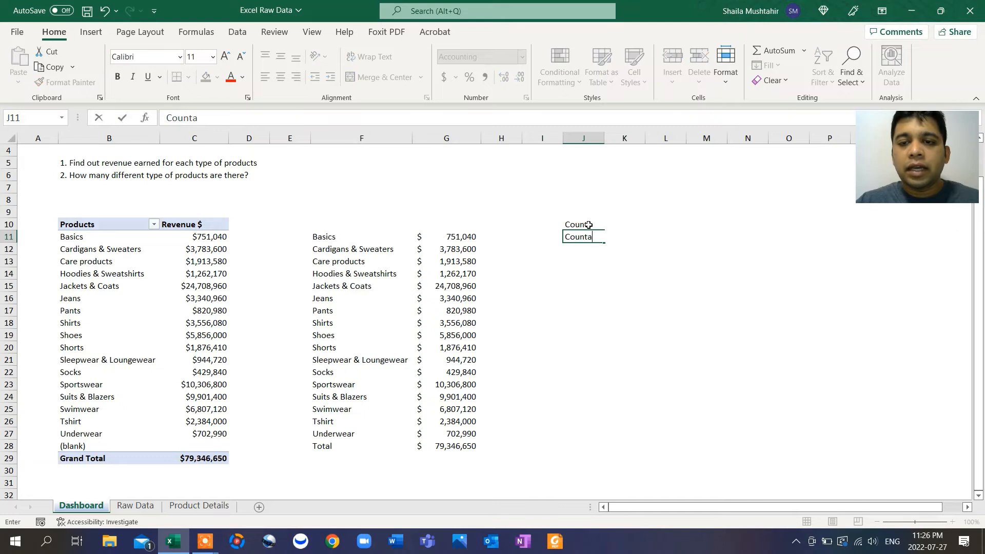
key("Return")
Step: In K10, enter a COUNT formula over the product names in B11:B27
left_click(612, 221)
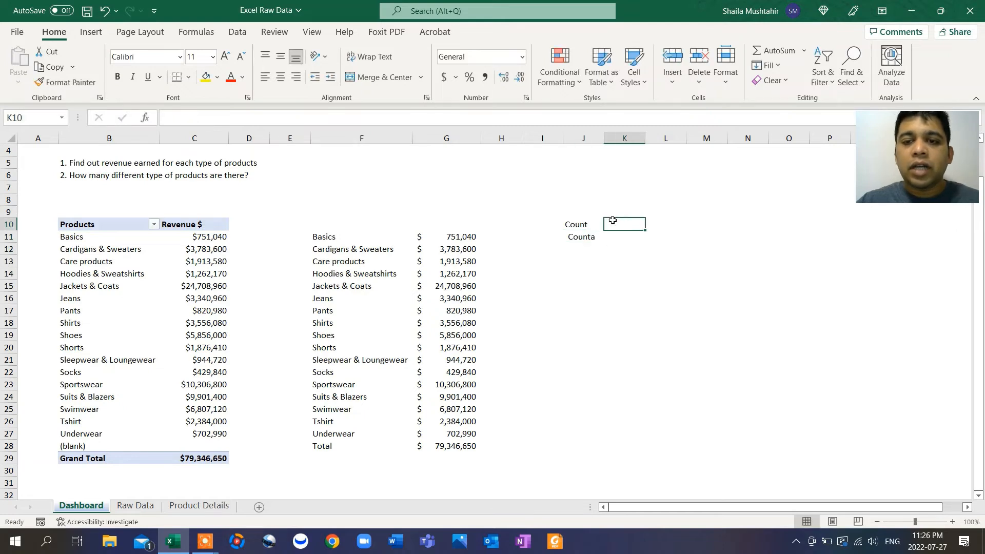
type("=count")
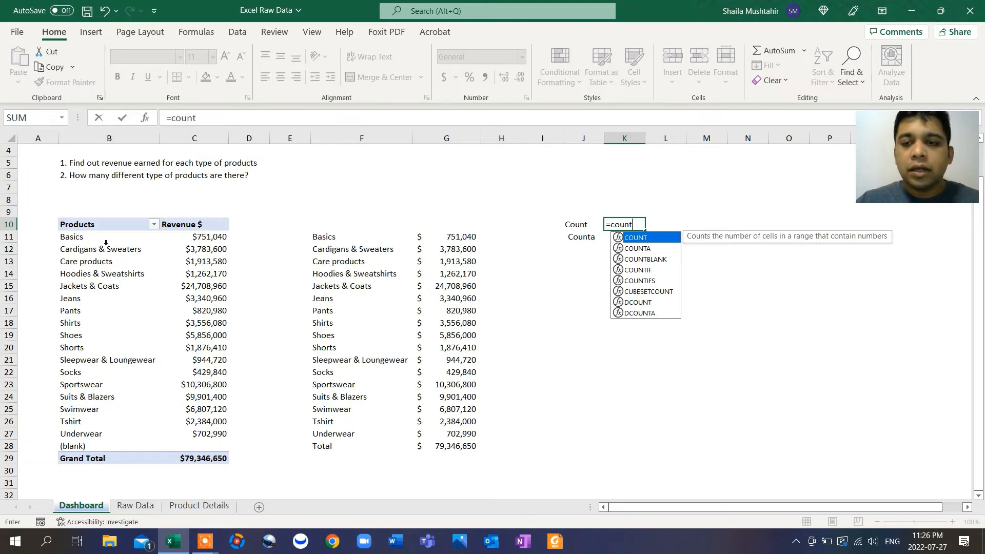
type("(")
left_click_drag(105, 239, 104, 434)
type(")")
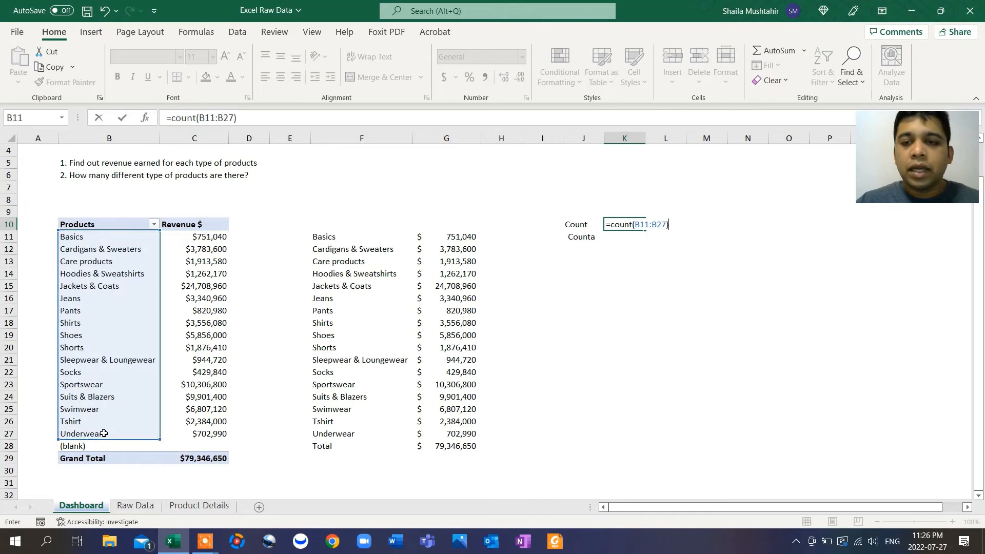
key("Return")
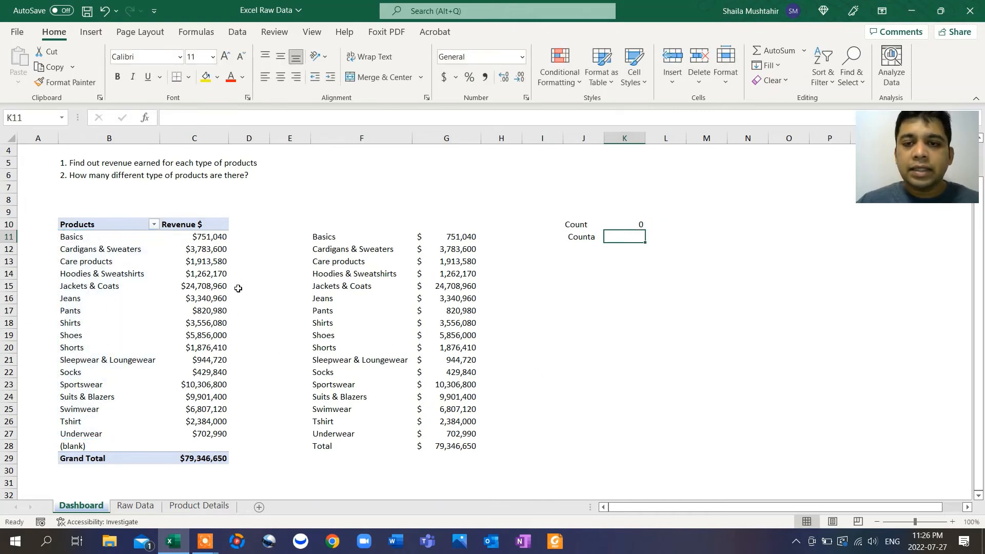
Step: In K11, enter a COUNTA formula over the product names in B11:B27
type("=coun")
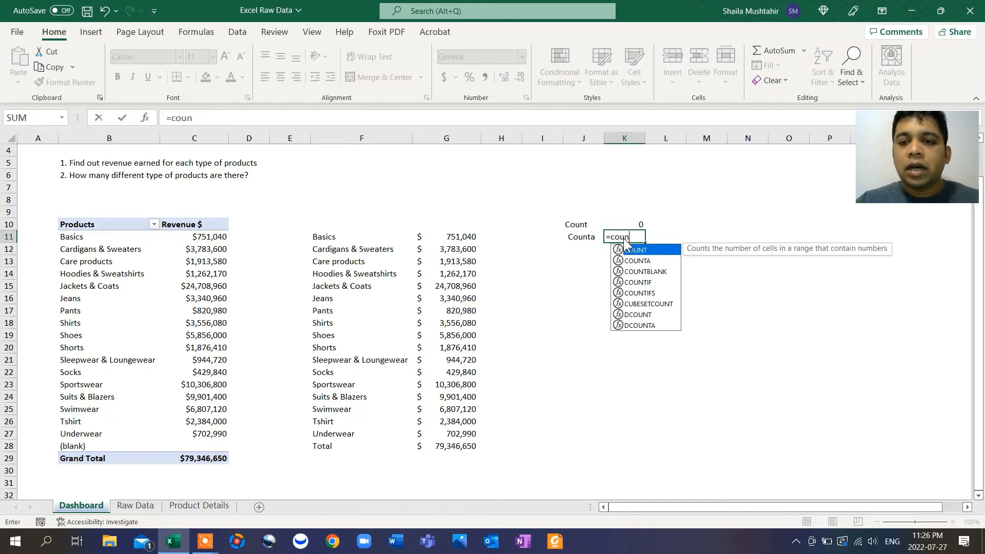
type("ta")
key("Tab")
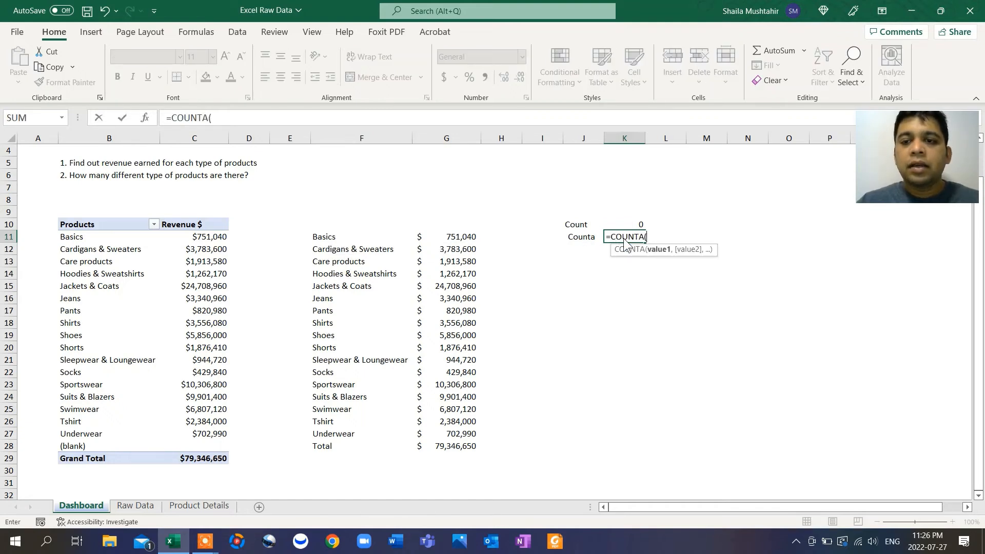
left_click_drag(117, 237, 103, 429)
type(")")
key("Return")
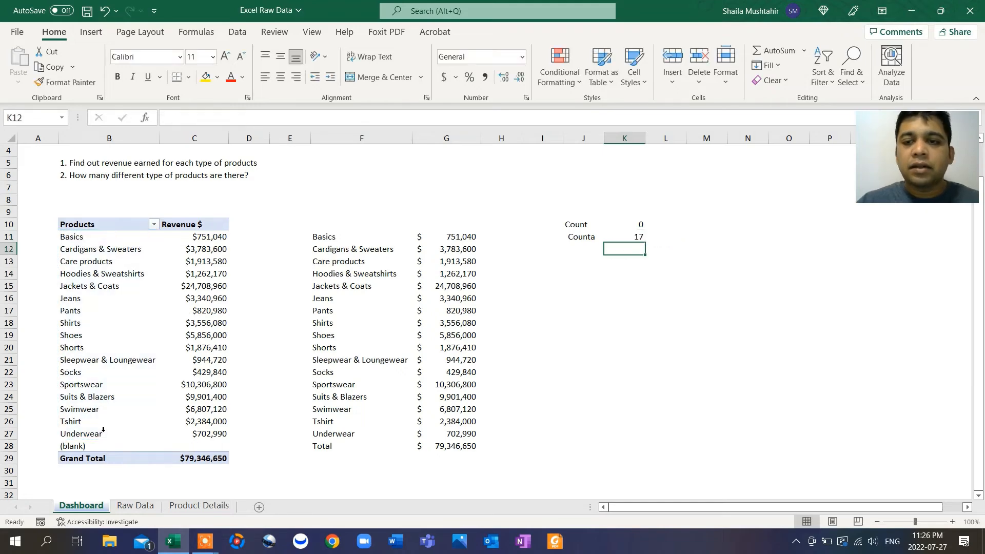
left_click(635, 227)
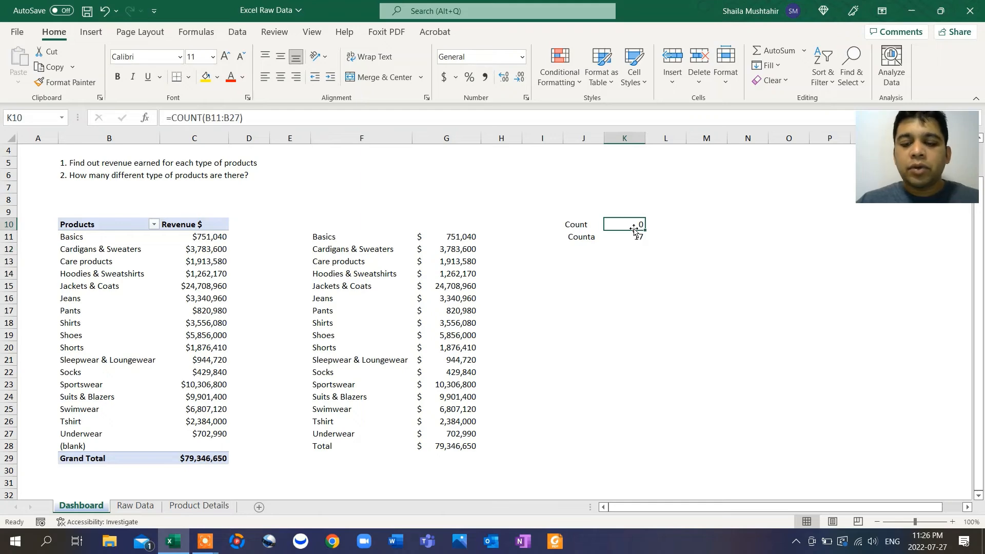
Step: Replace the formula in K10 with a COUNT over the PivotTable's revenue values in C11:C27
type("=count")
key("Tab")
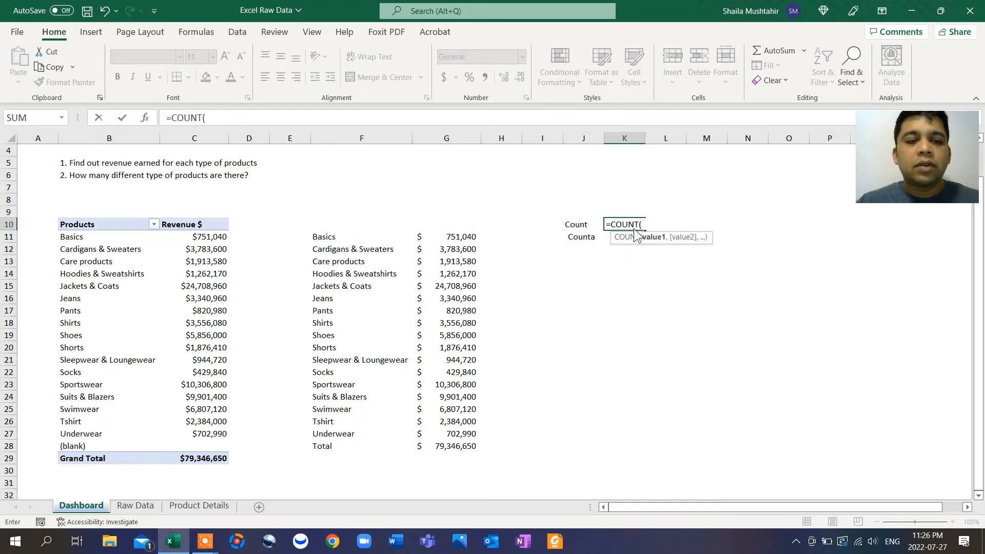
left_click_drag(215, 236, 213, 433)
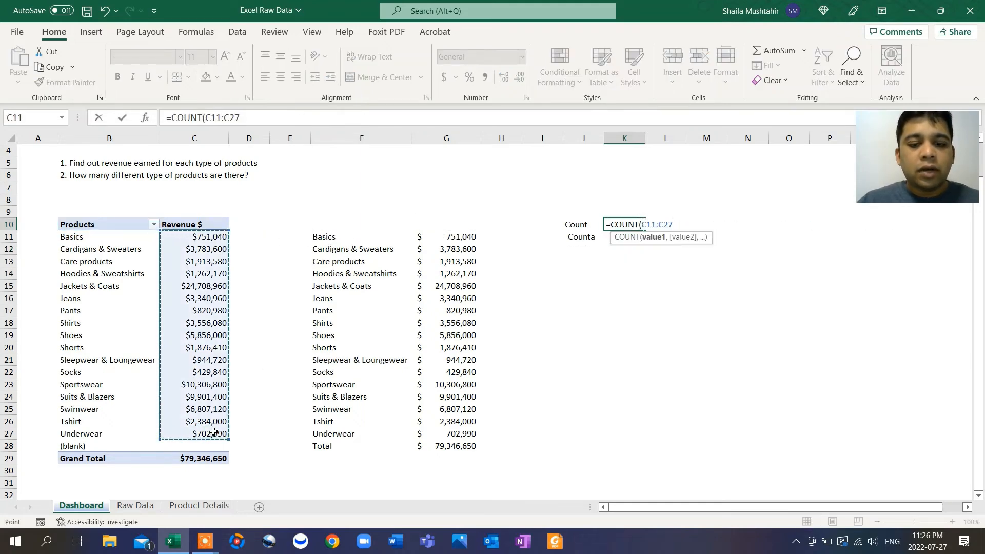
key("Return")
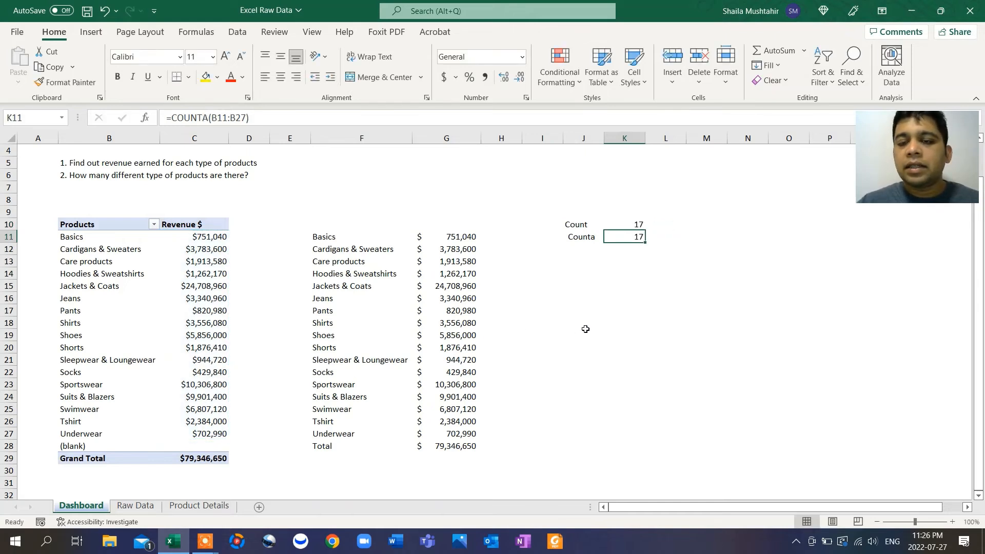
left_click(642, 224)
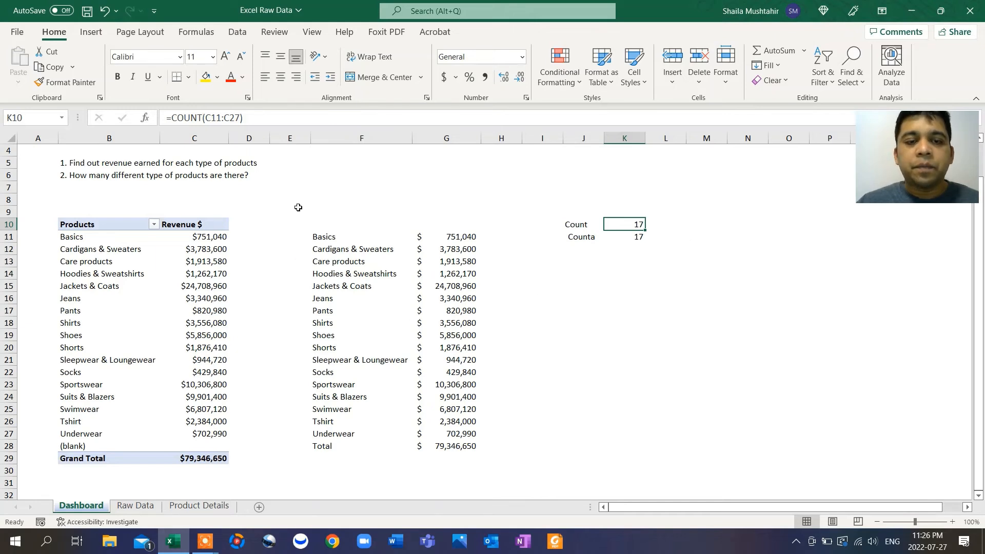
Step: Clear the contents of E9:M30 on the Dashboard, removing the SUMIF table and the count formulas
left_click_drag(298, 209, 689, 468)
key("Delete")
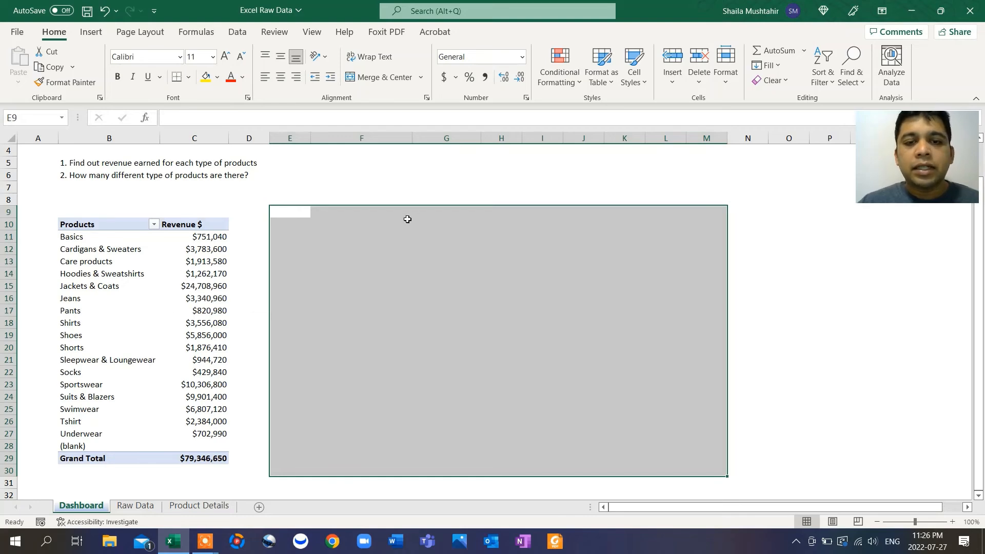
left_click(407, 222)
Step: Create a PivotTable from Raw Data columns A:F at Dashboard cell F10, adding the data to the Data Model
left_click(134, 506)
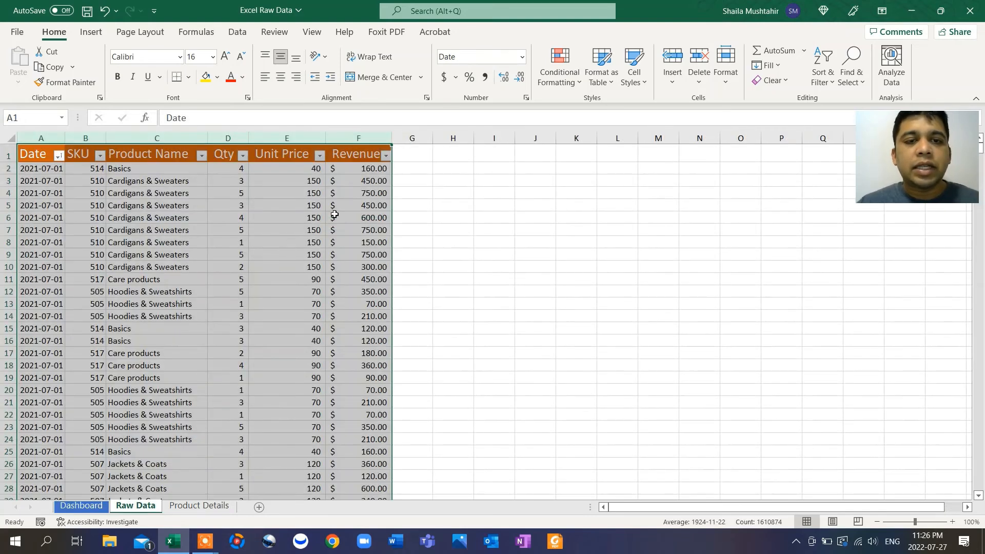
left_click_drag(56, 136, 359, 137)
left_click(91, 32)
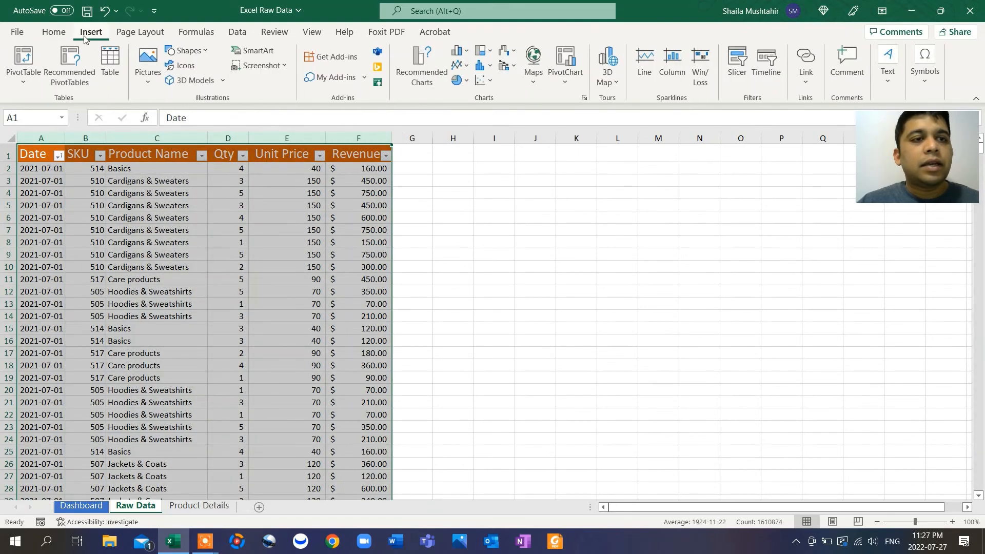
left_click(32, 58)
left_click(432, 285)
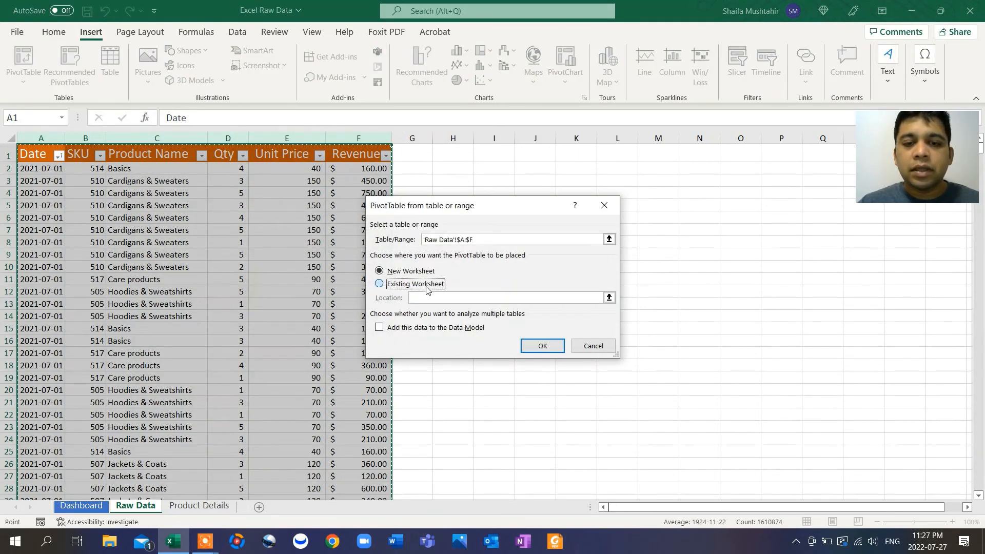
left_click(609, 298)
left_click(95, 511)
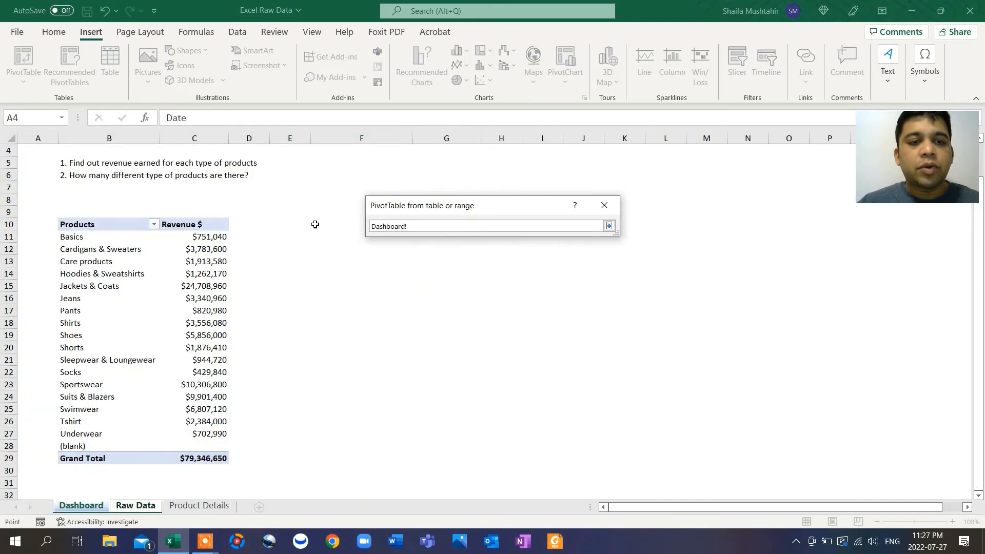
left_click_drag(459, 205, 642, 181)
left_click(363, 219)
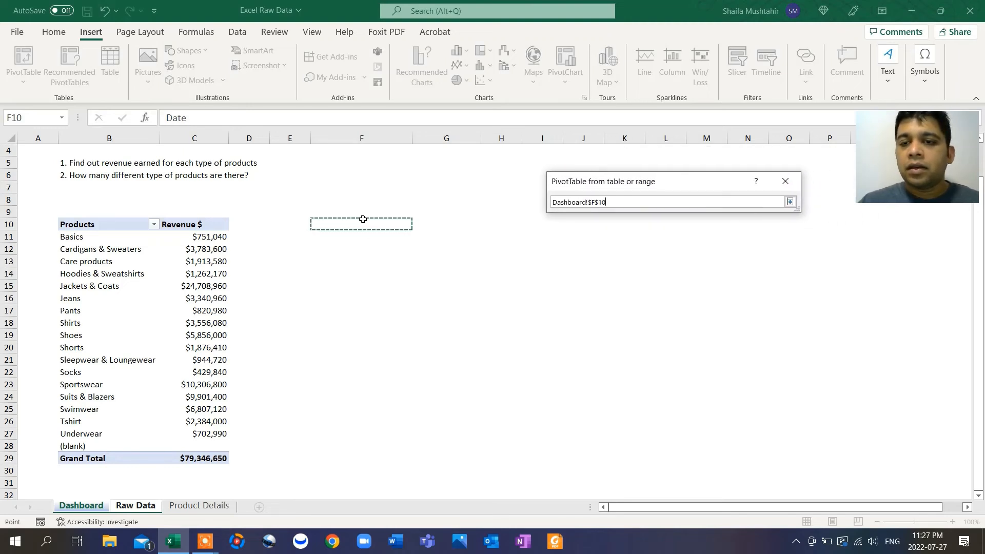
left_click(790, 202)
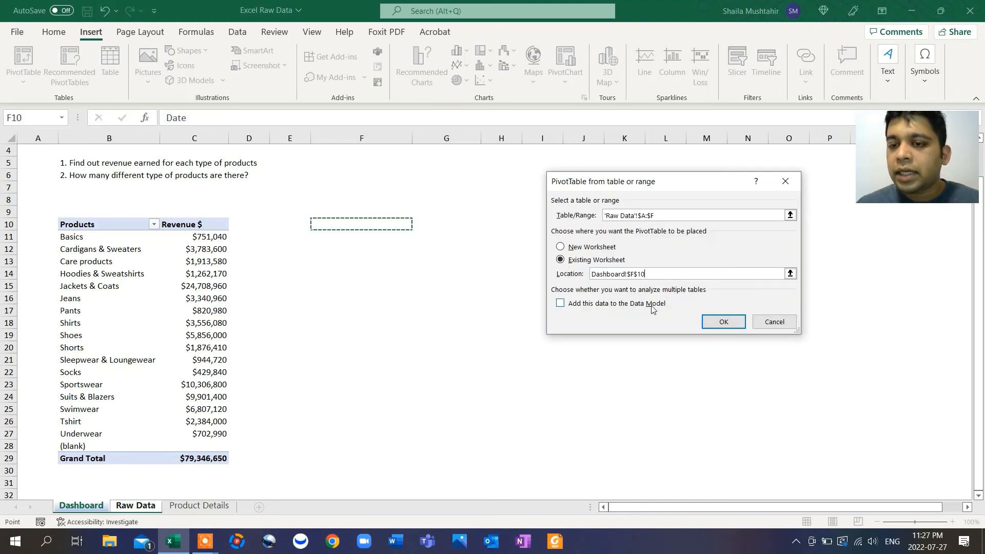
left_click(560, 304)
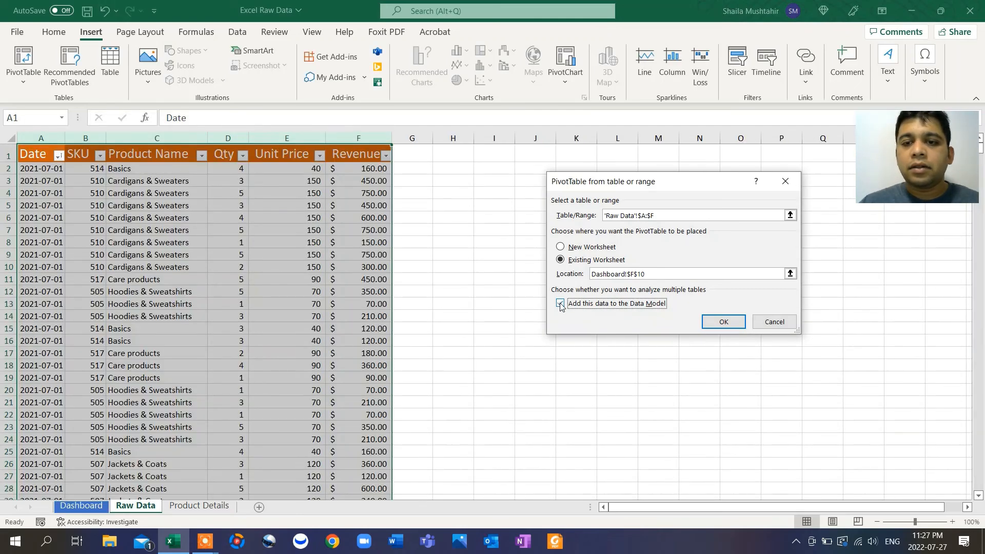
left_click(722, 322)
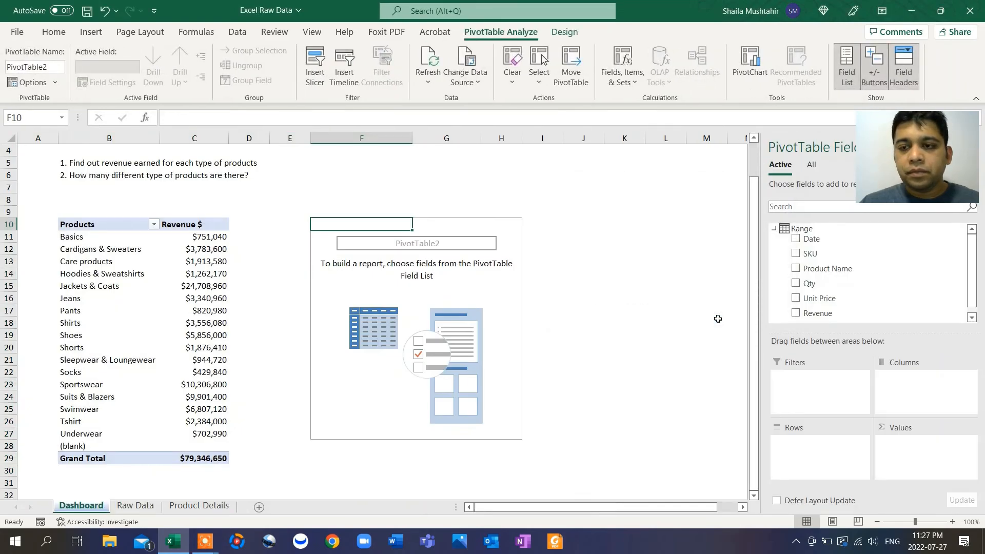
Step: Add Product Name to both the rows and the values of the new PivotTable
scroll(886, 291, "down", 1)
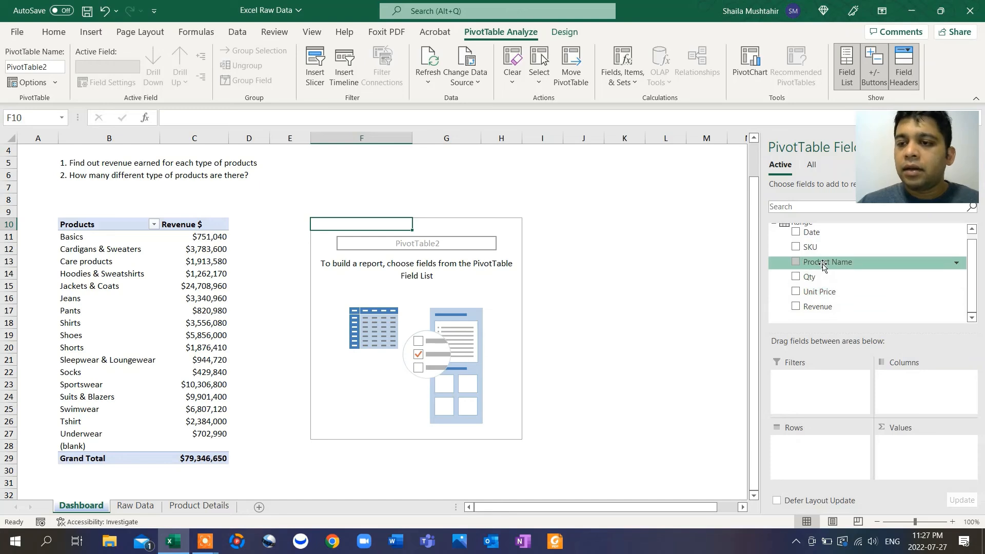
left_click_drag(823, 265, 820, 456)
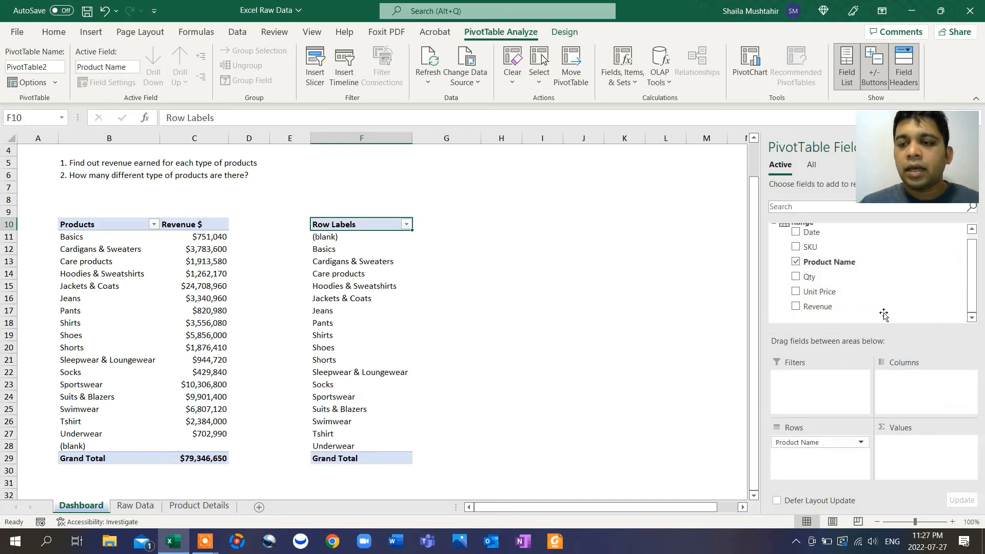
left_click_drag(846, 262, 928, 459)
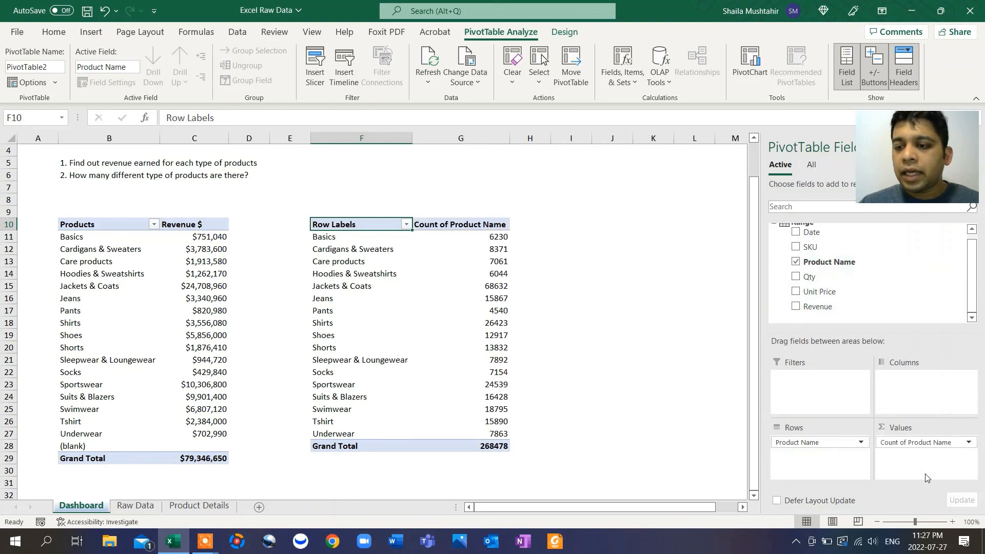
left_click(916, 442)
left_click(918, 430)
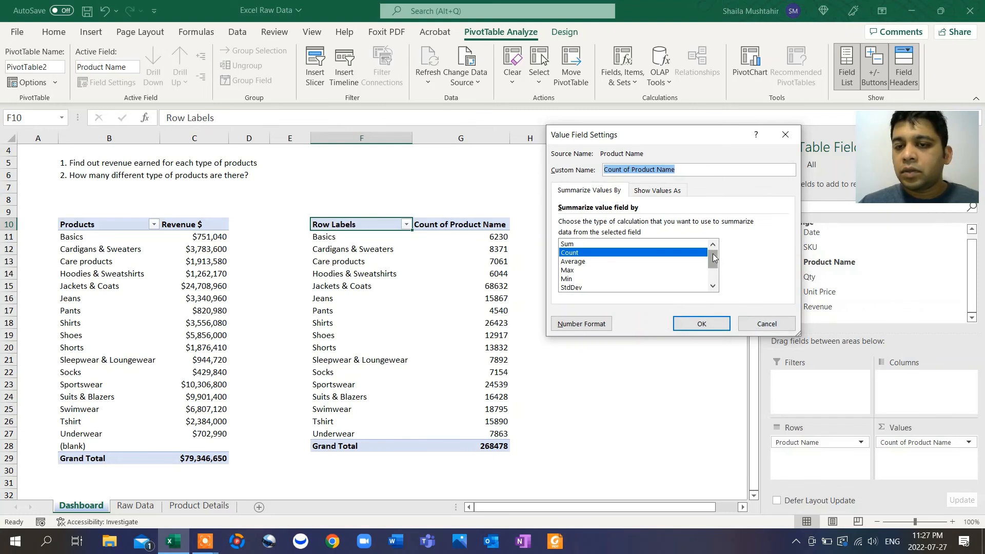
left_click_drag(714, 254, 713, 265)
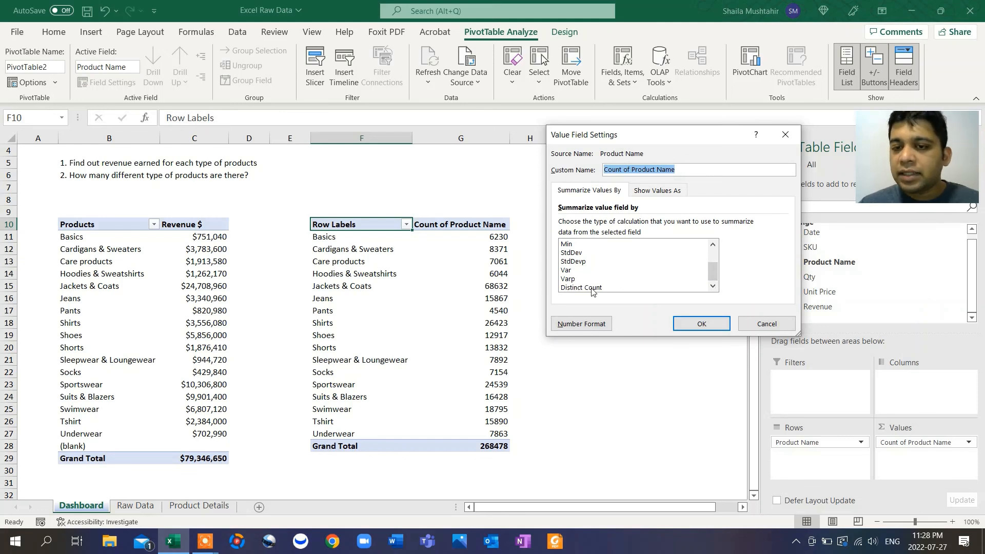
left_click(691, 321)
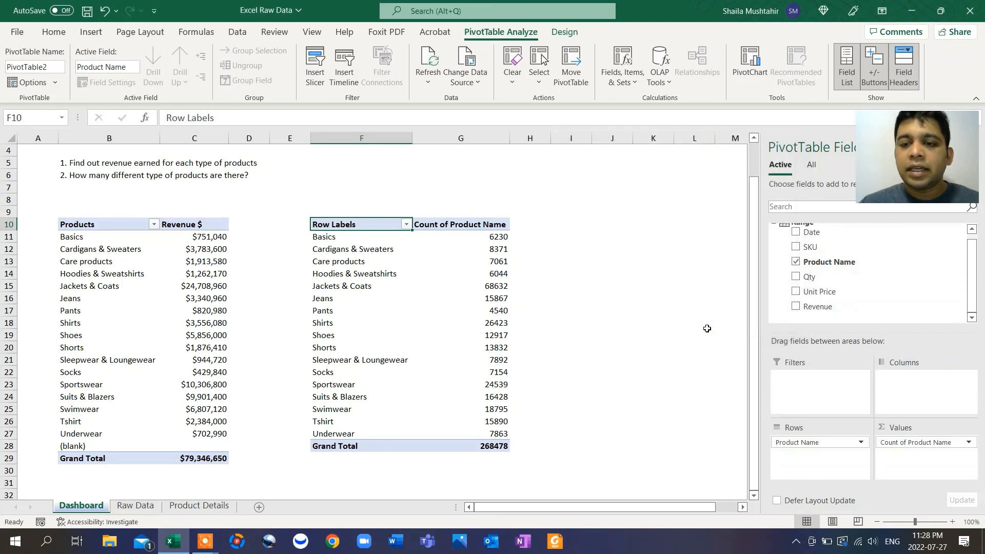
Step: Summarize the Product Name value field by Distinct Count
left_click(924, 448)
left_click(926, 428)
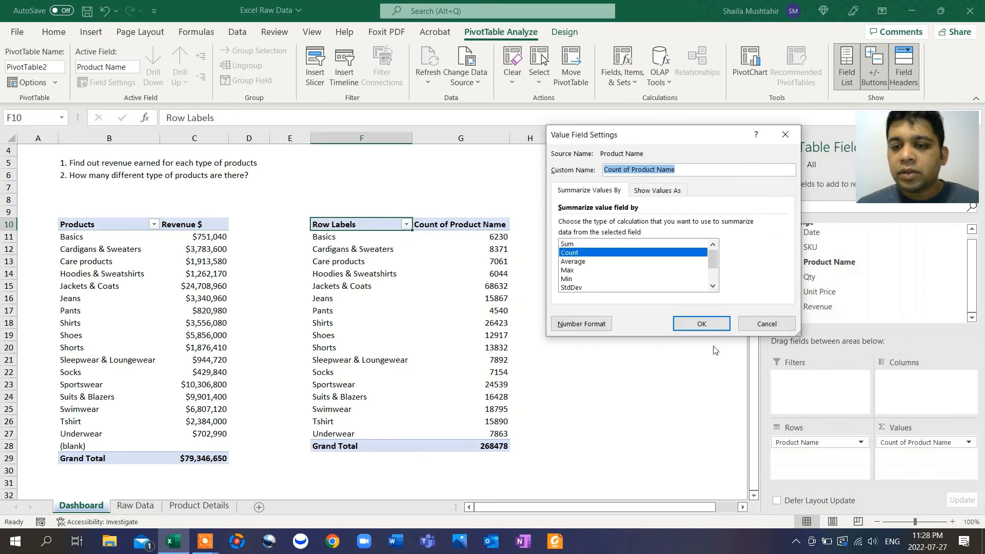
left_click_drag(716, 263, 716, 279)
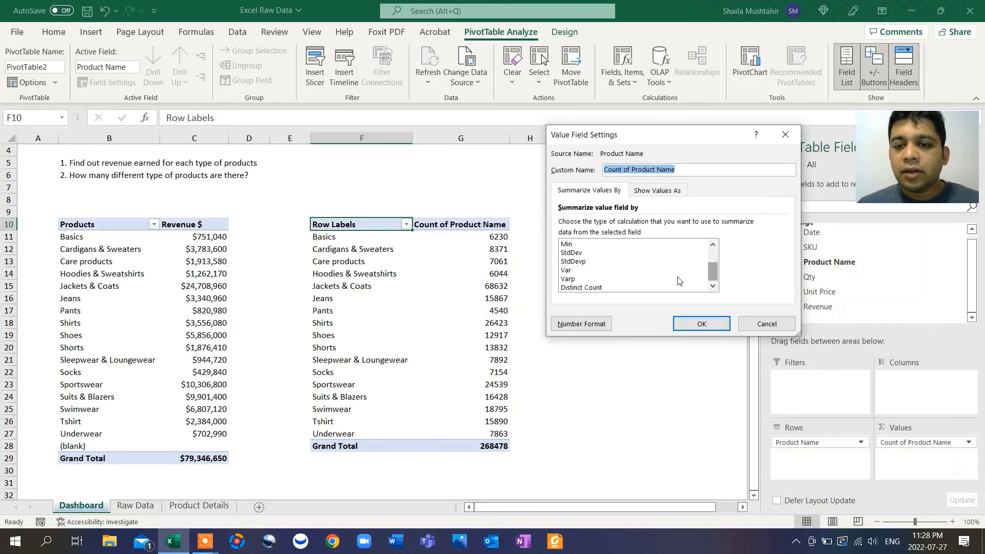
double_click(591, 286)
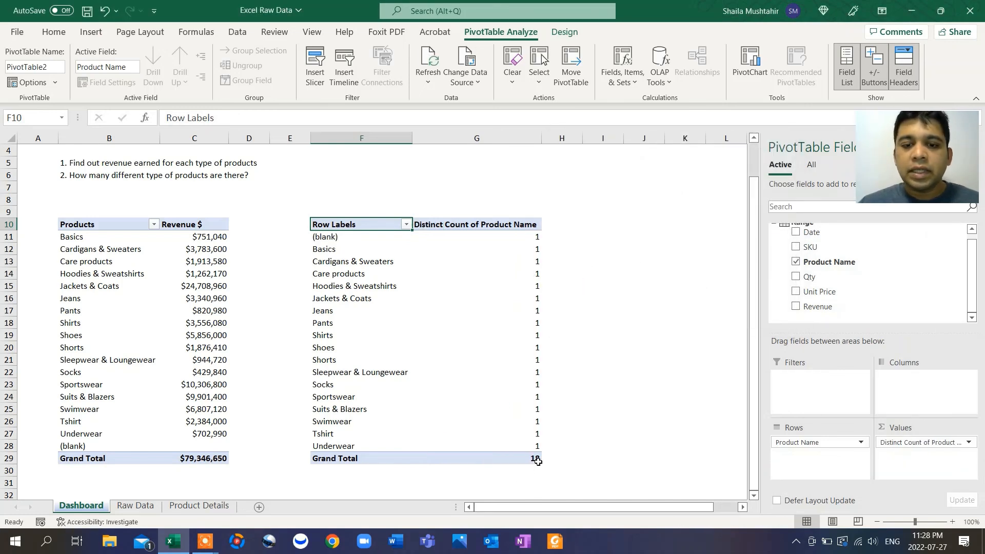
Step: Filter the (blank) item out of the new PivotTable's row labels
left_click(325, 239)
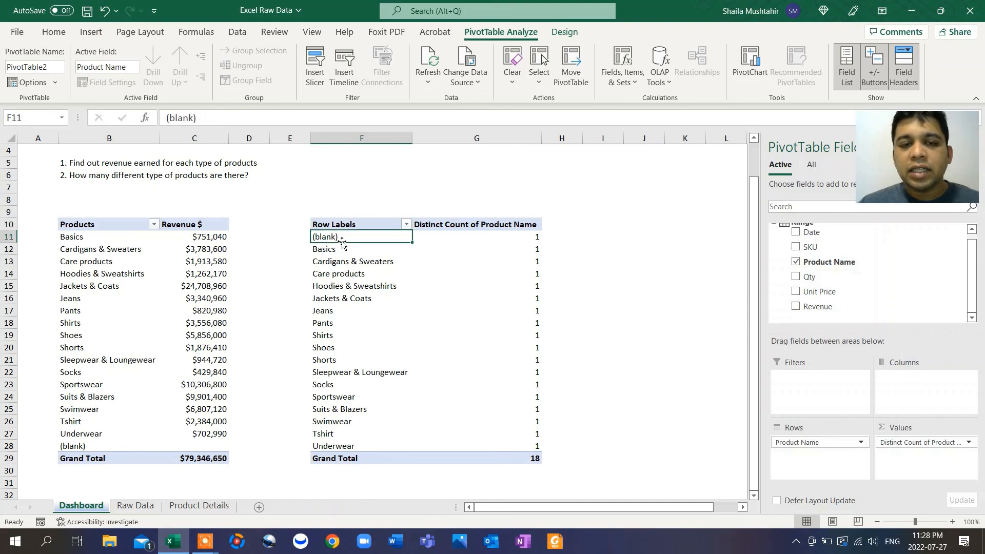
left_click(405, 226)
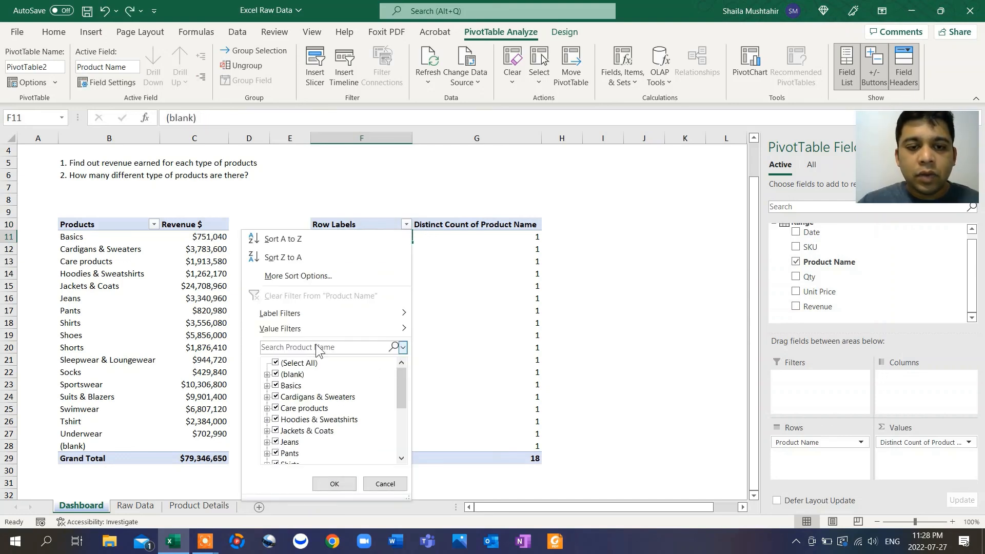
left_click(339, 488)
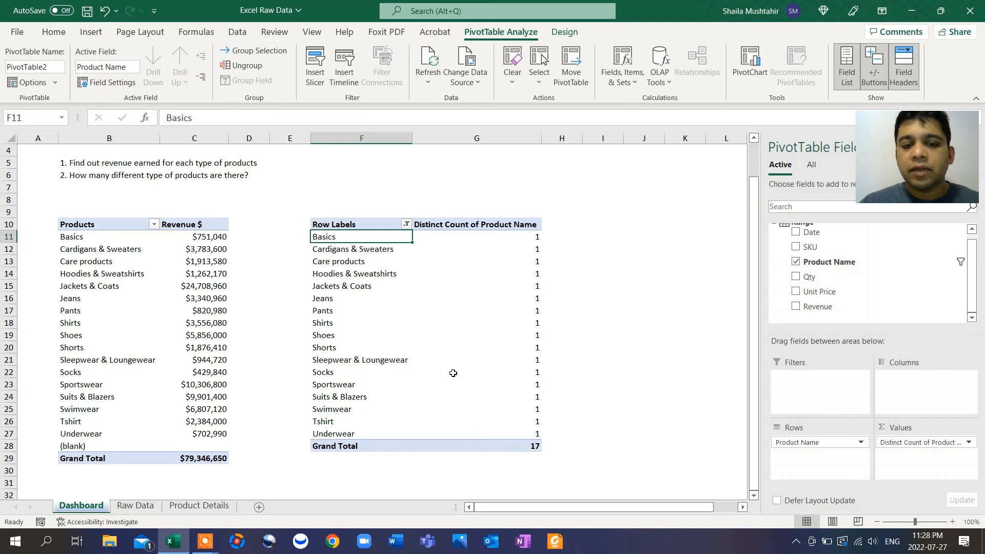
mouse_move(453, 373)
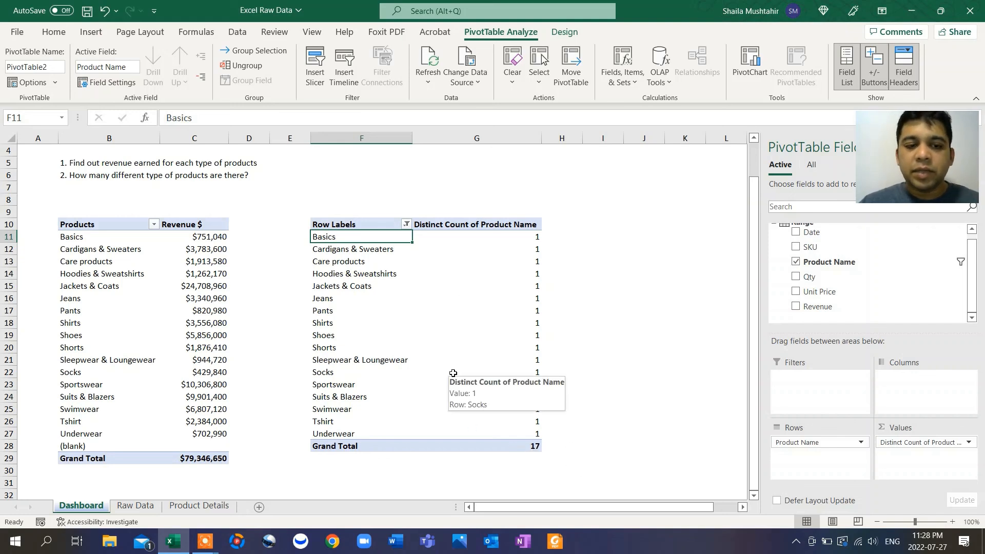